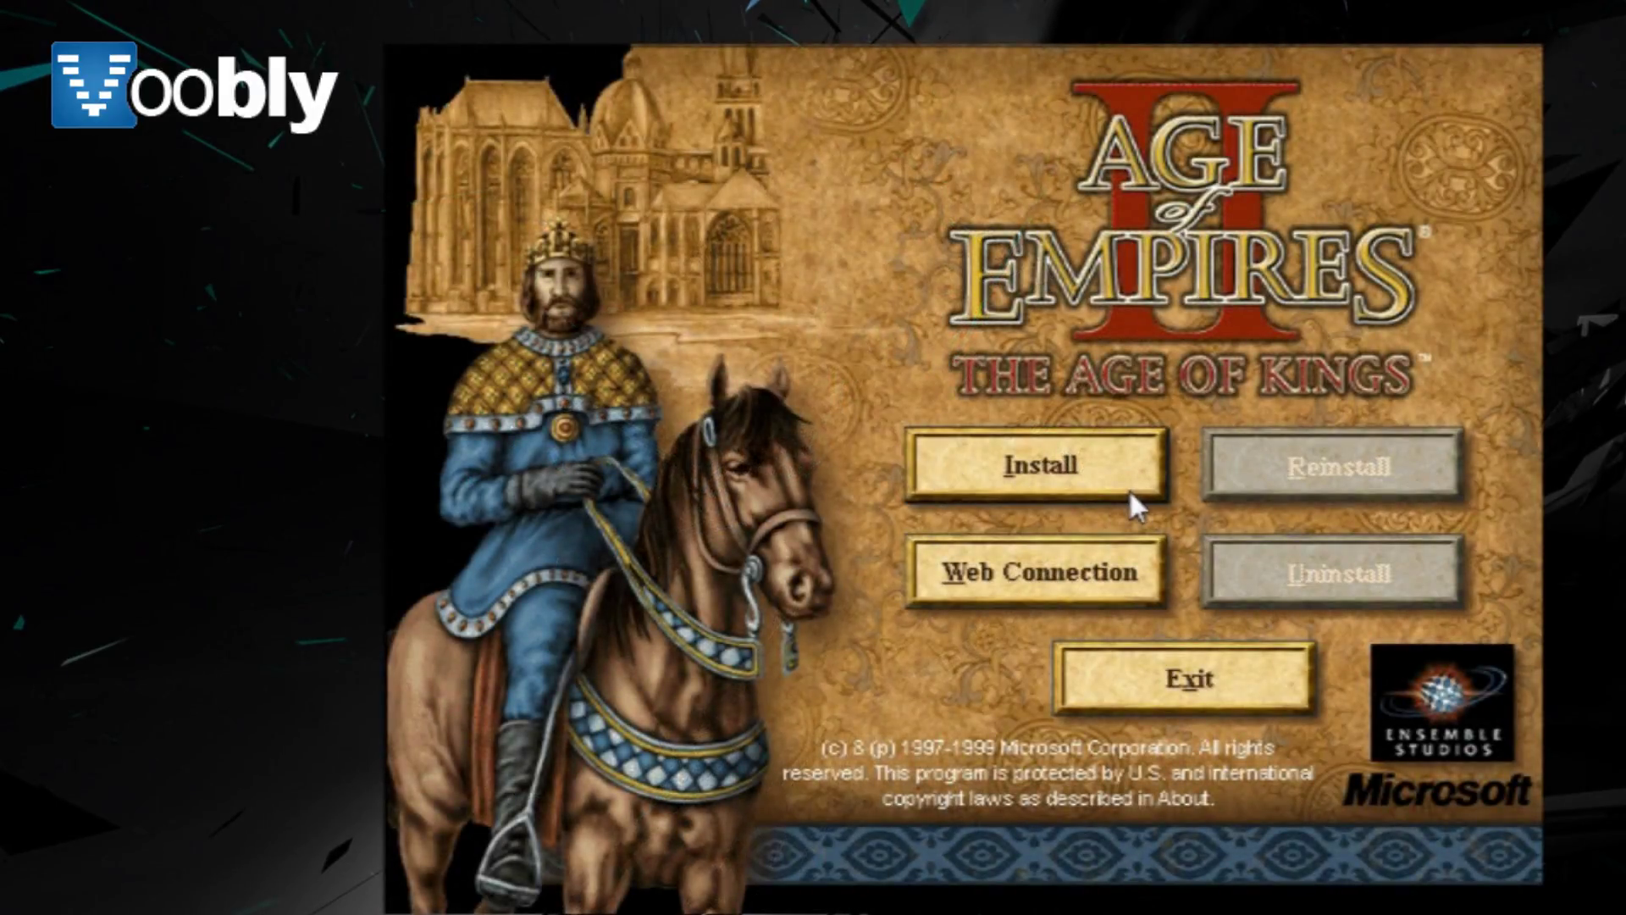
Install The Age of Kings as a Typical install, creating the default Microsoft Games folder
click(1129, 491)
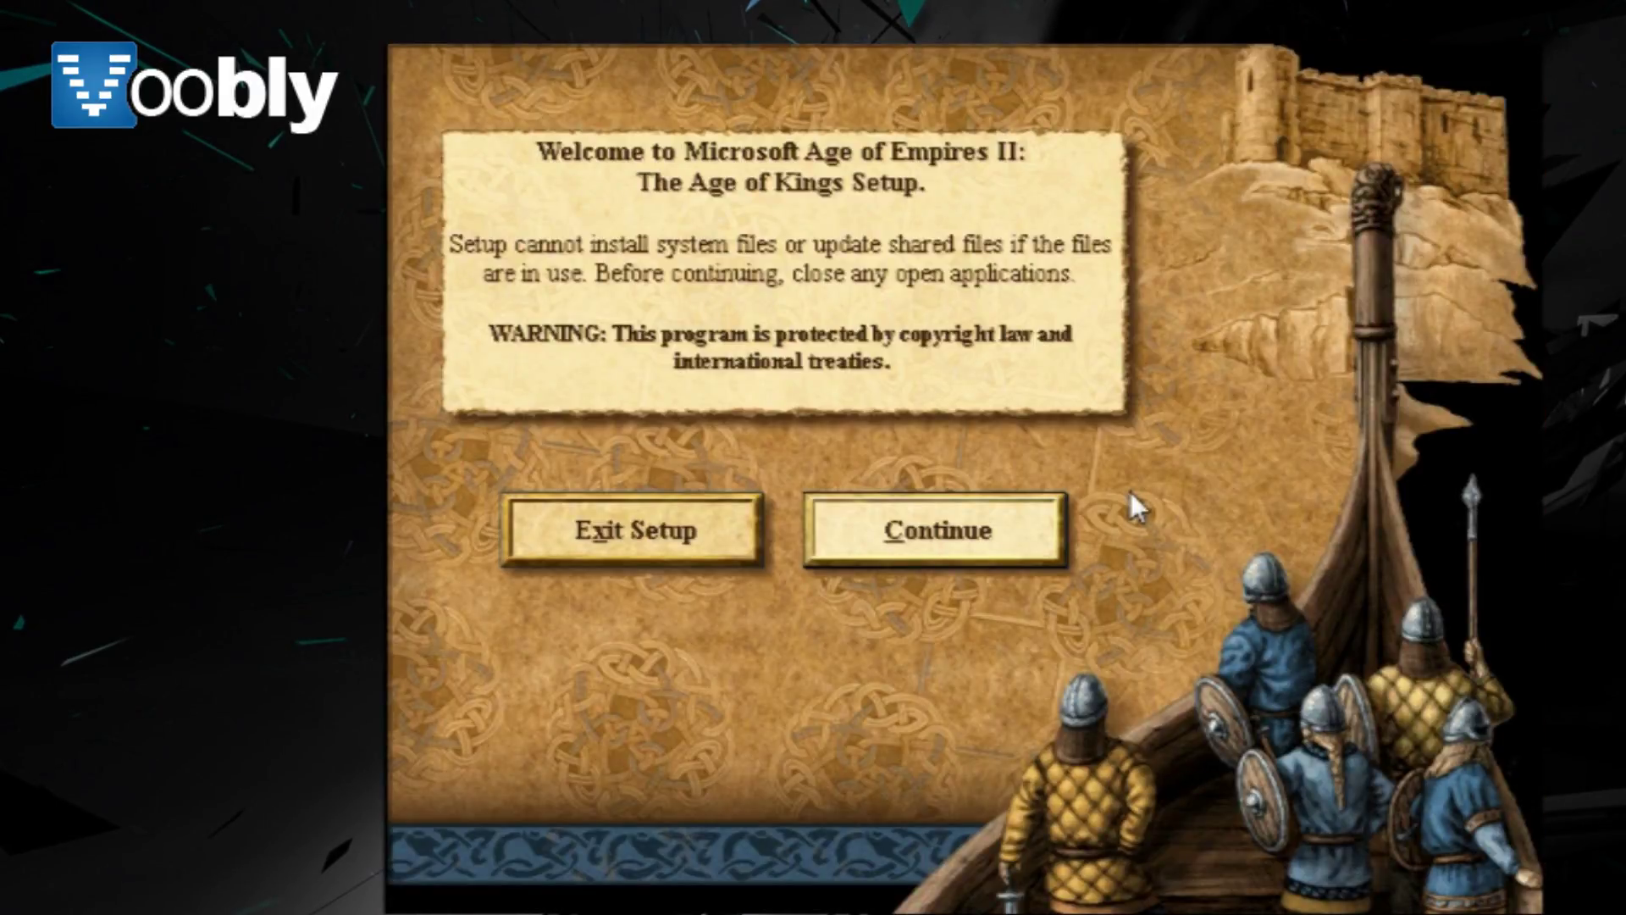
click(963, 559)
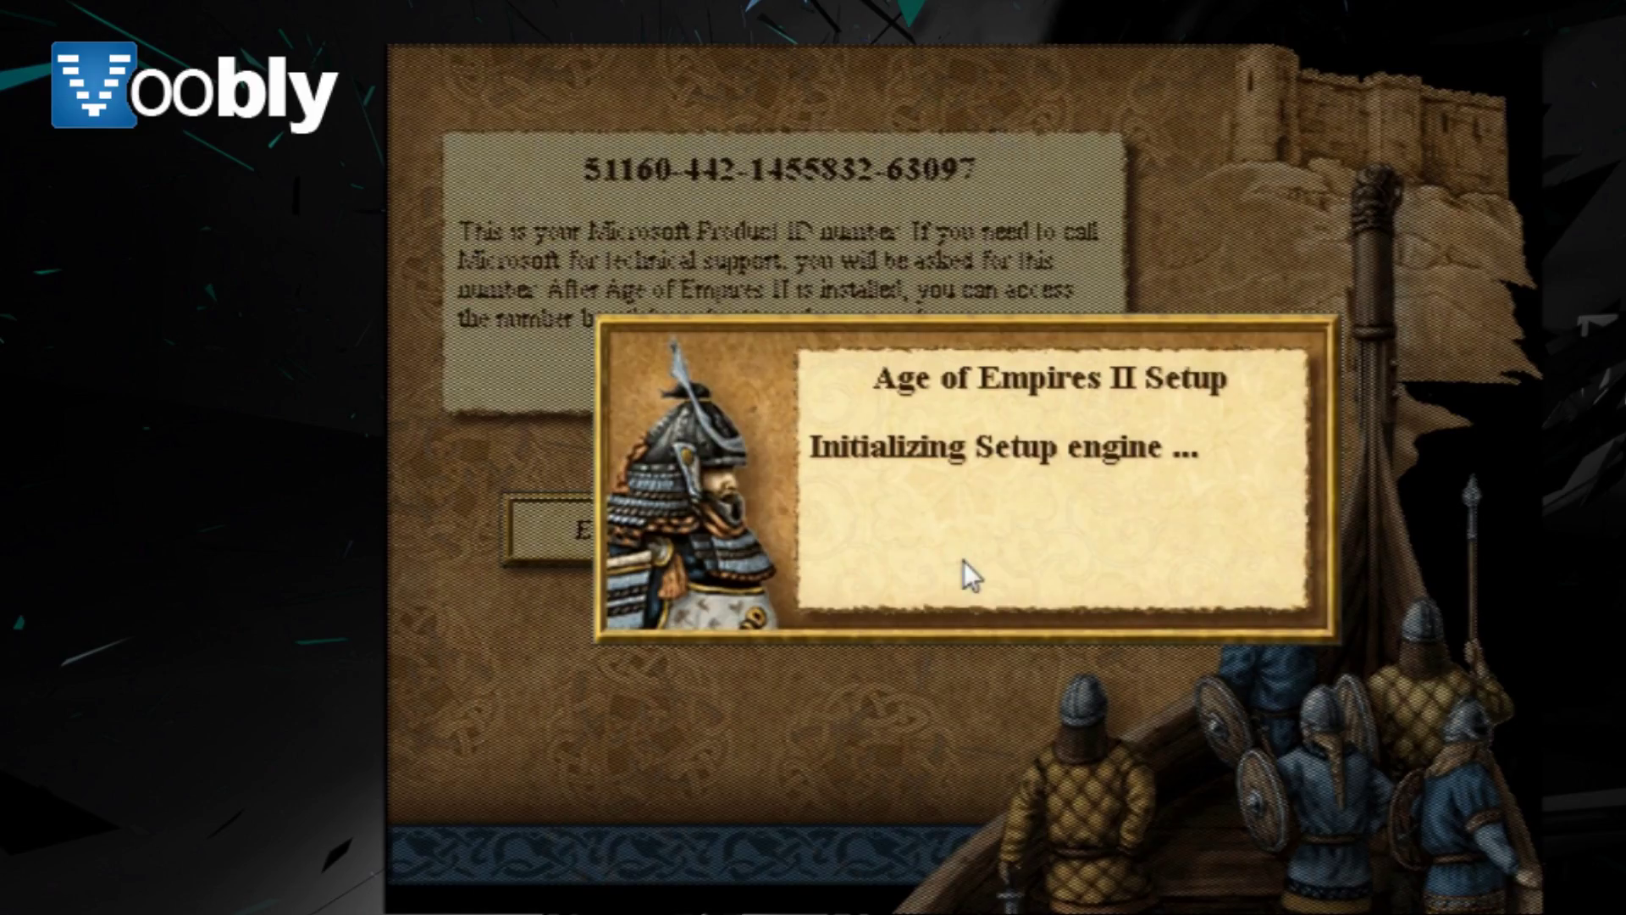
click(950, 537)
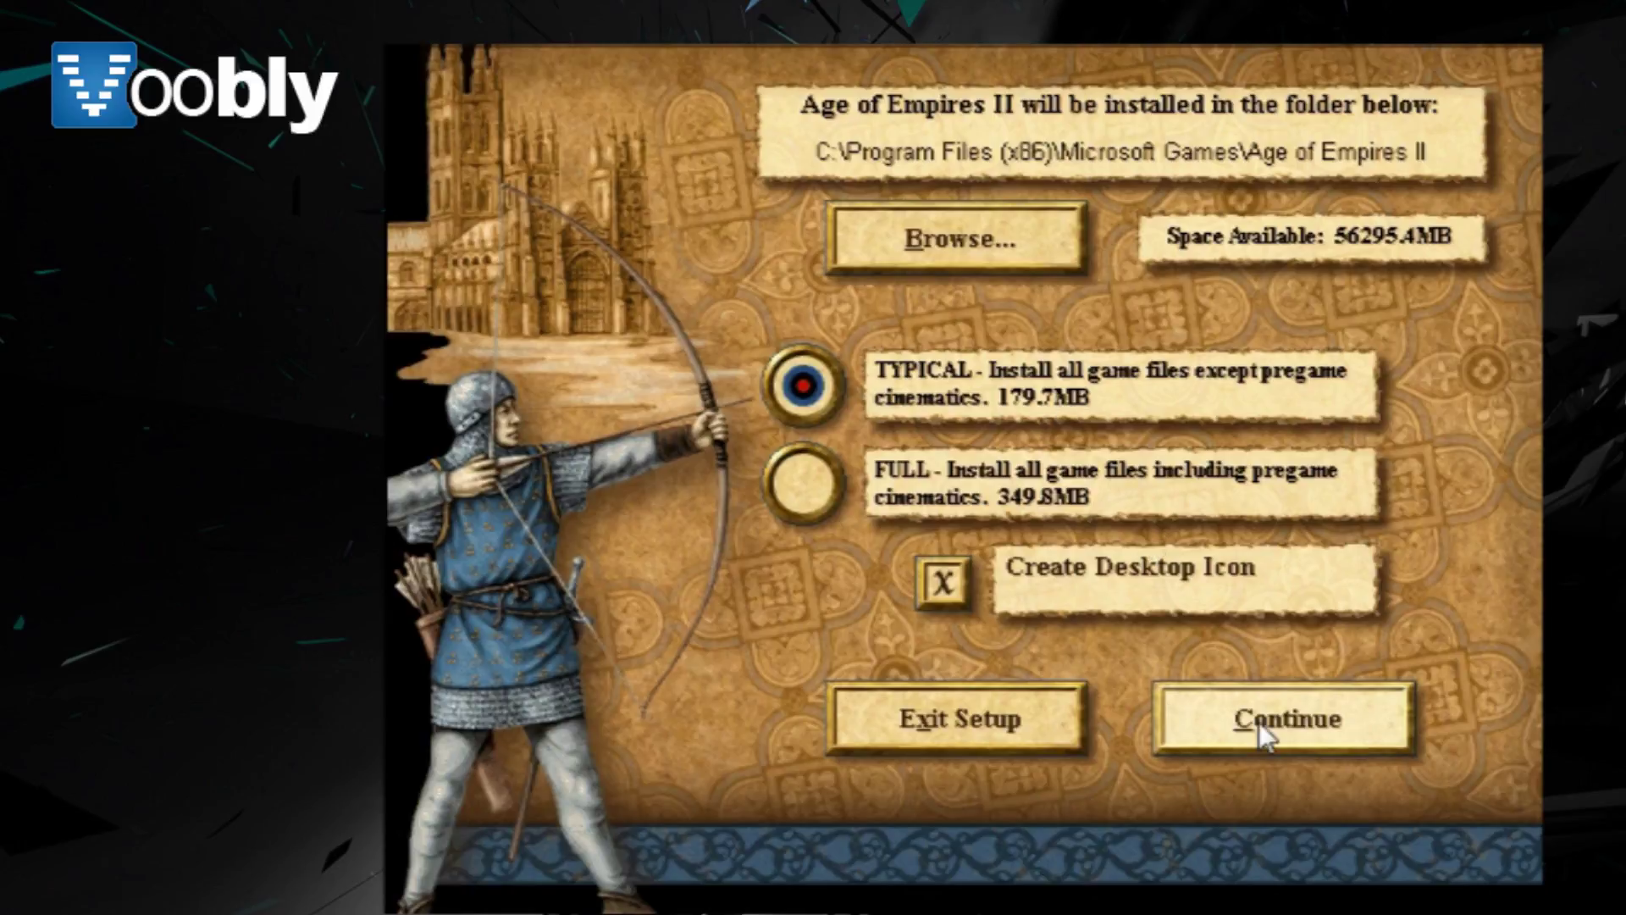
click(1305, 725)
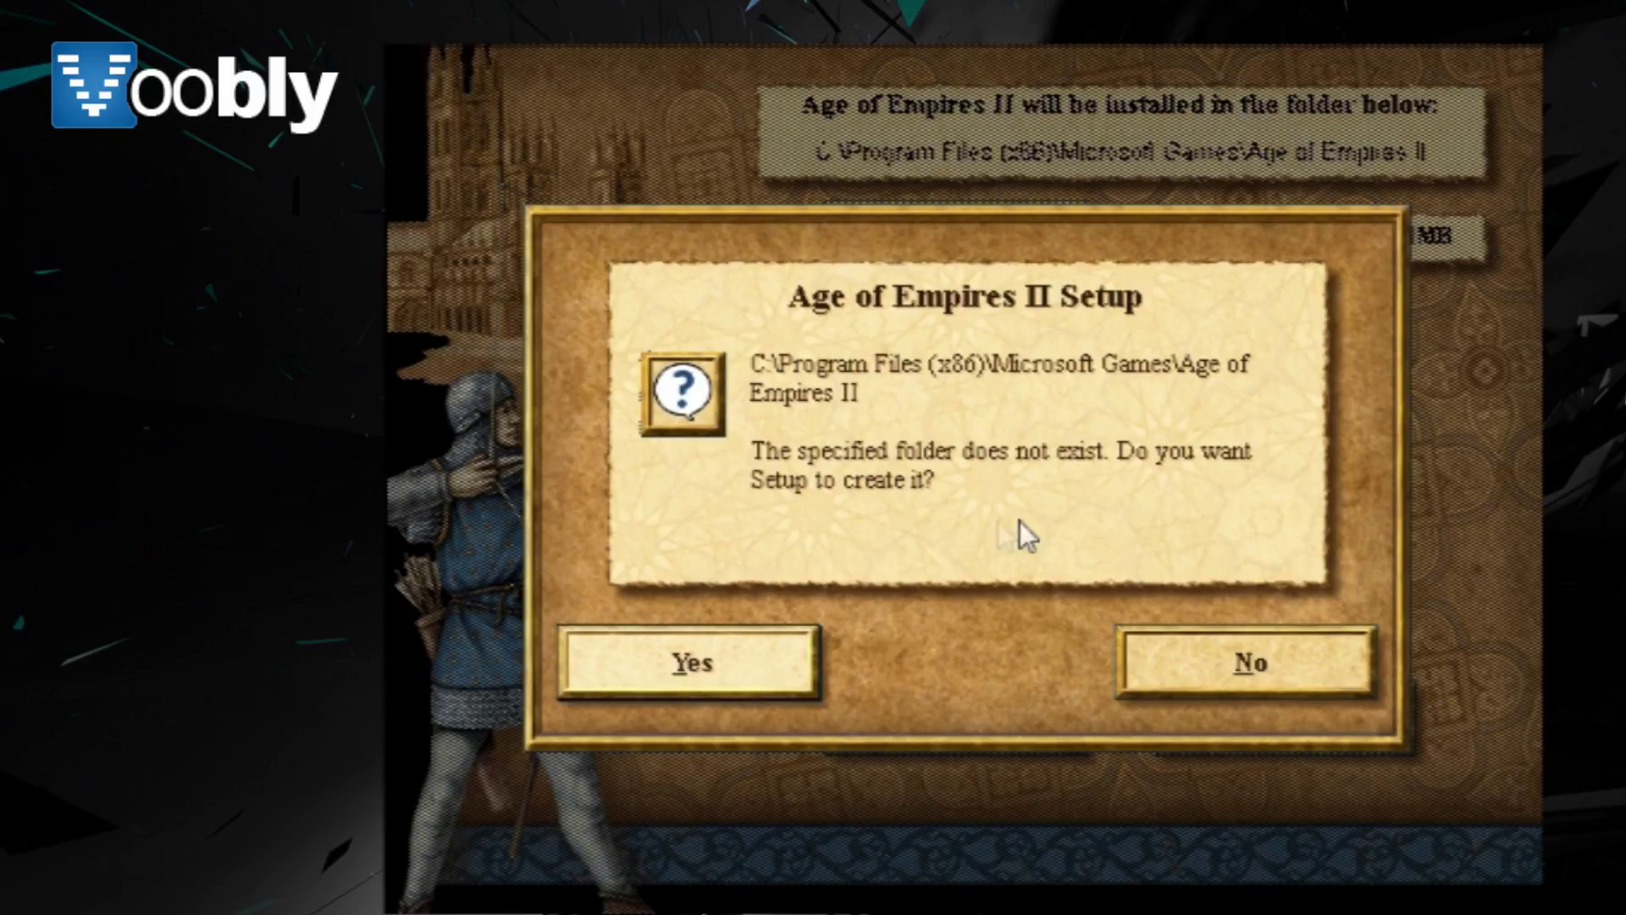
click(756, 684)
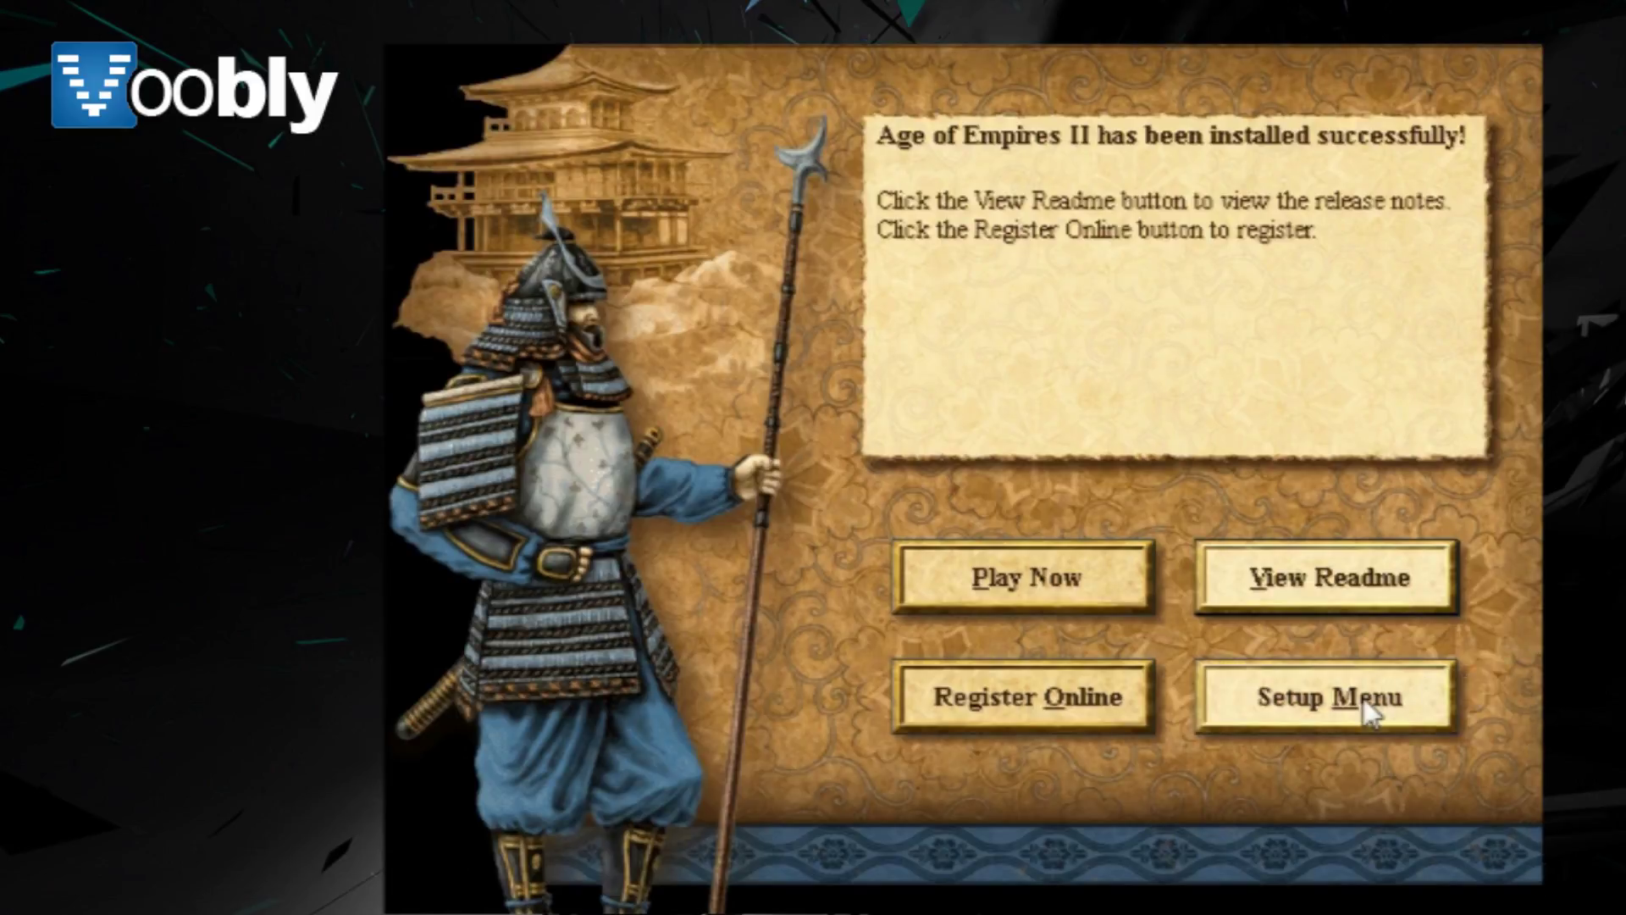
click(1426, 706)
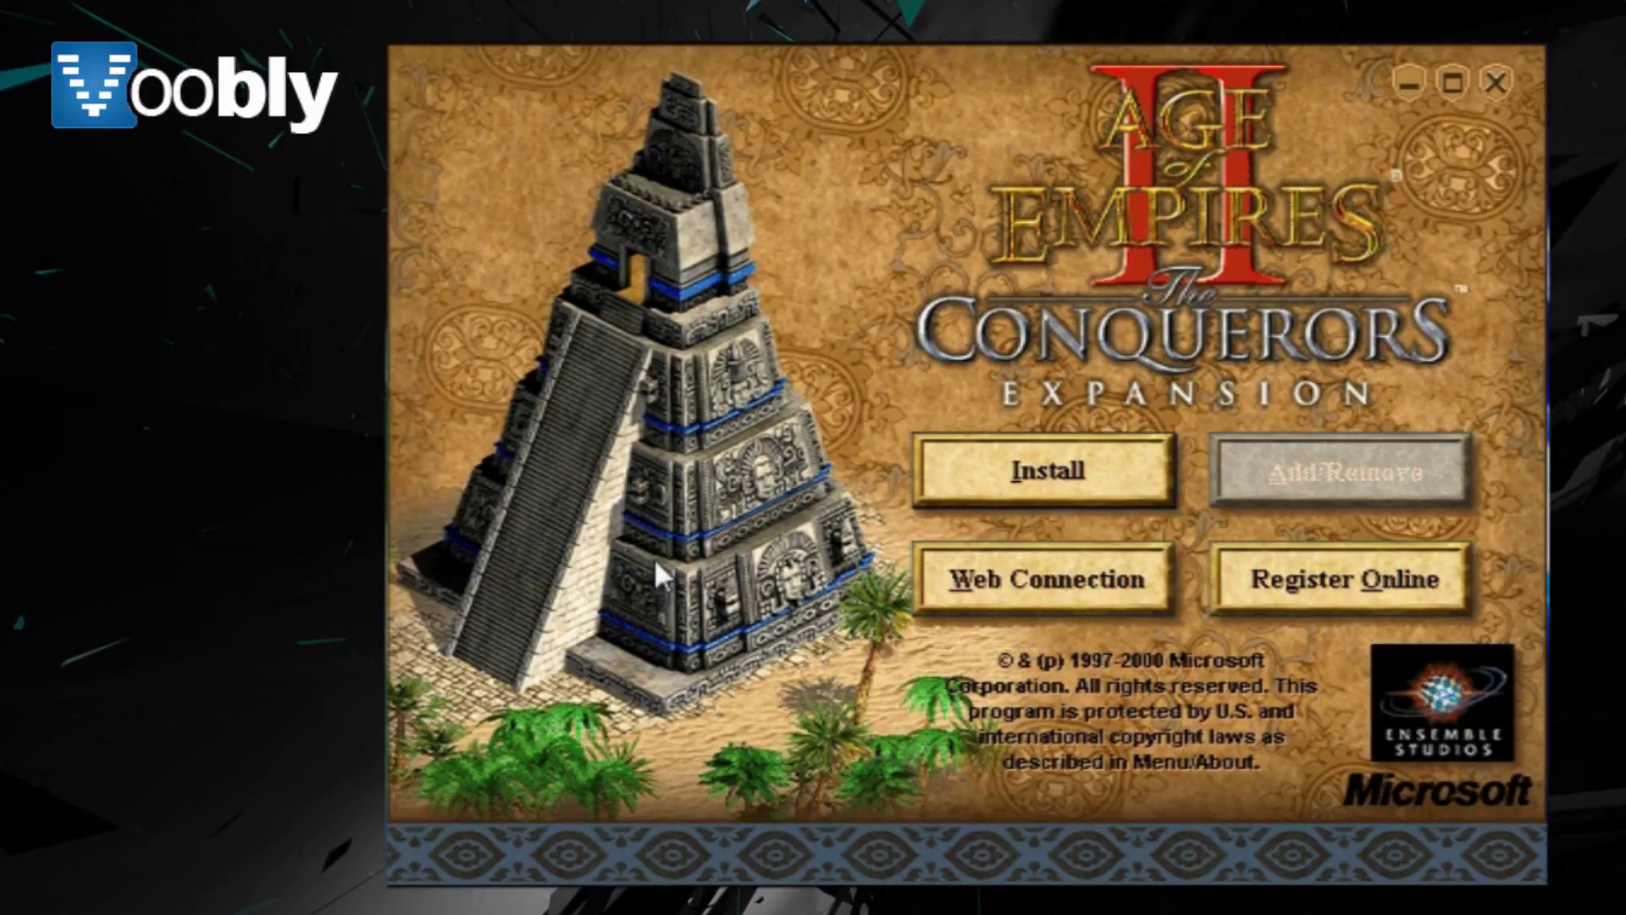
Install The Conquerors expansion with the Minimum Install option into the Age of Empires II folder
click(1133, 487)
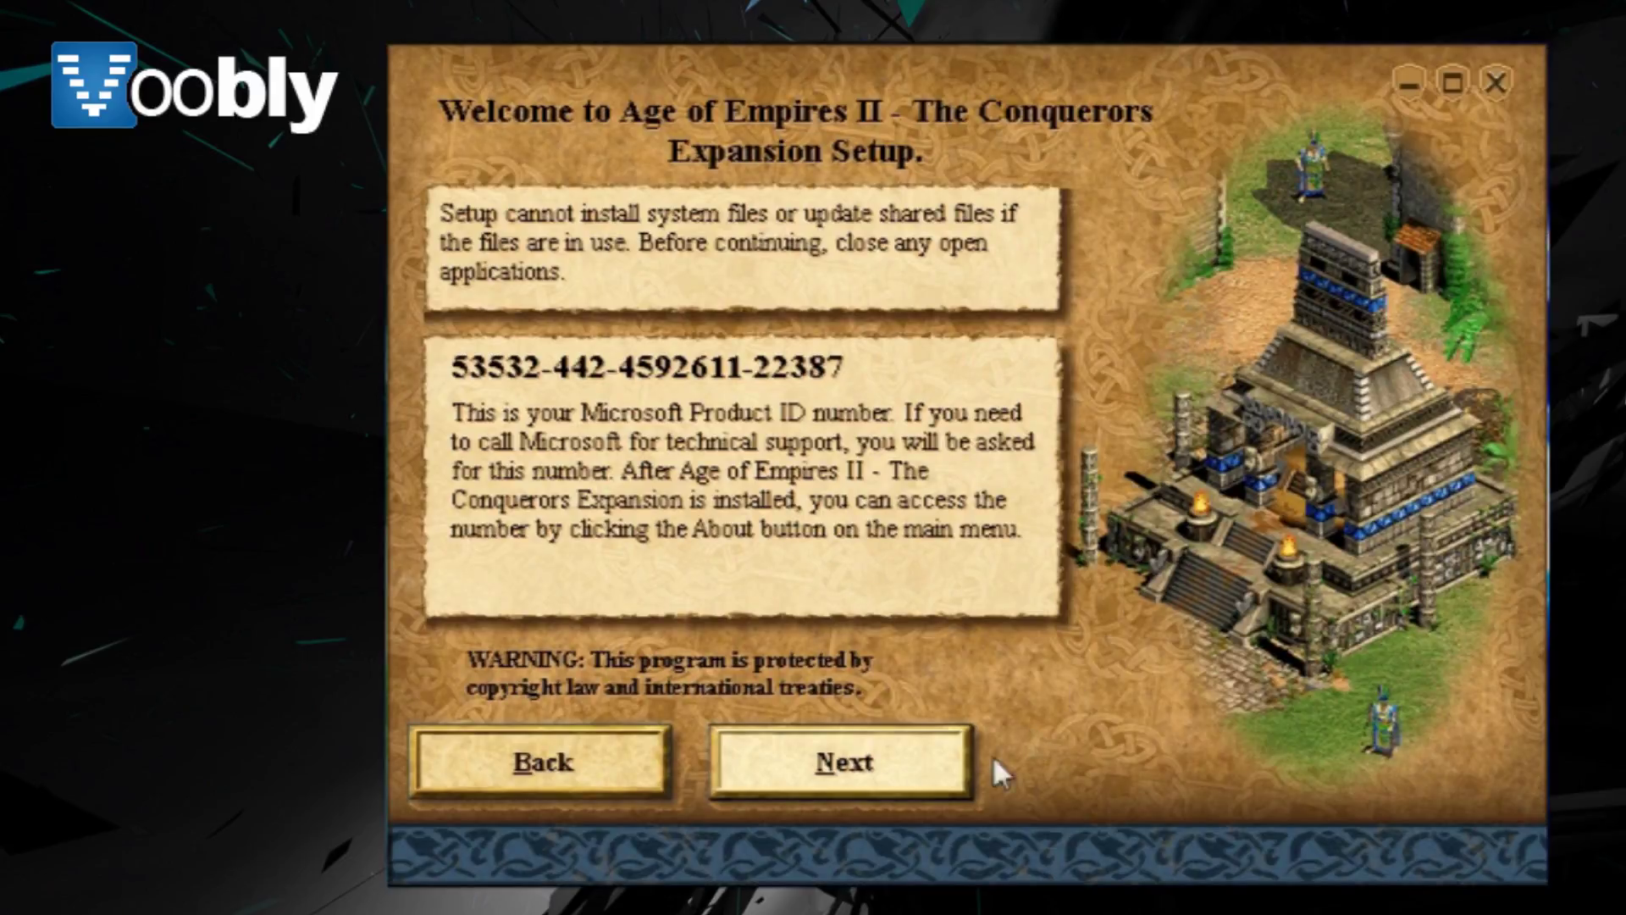
click(913, 785)
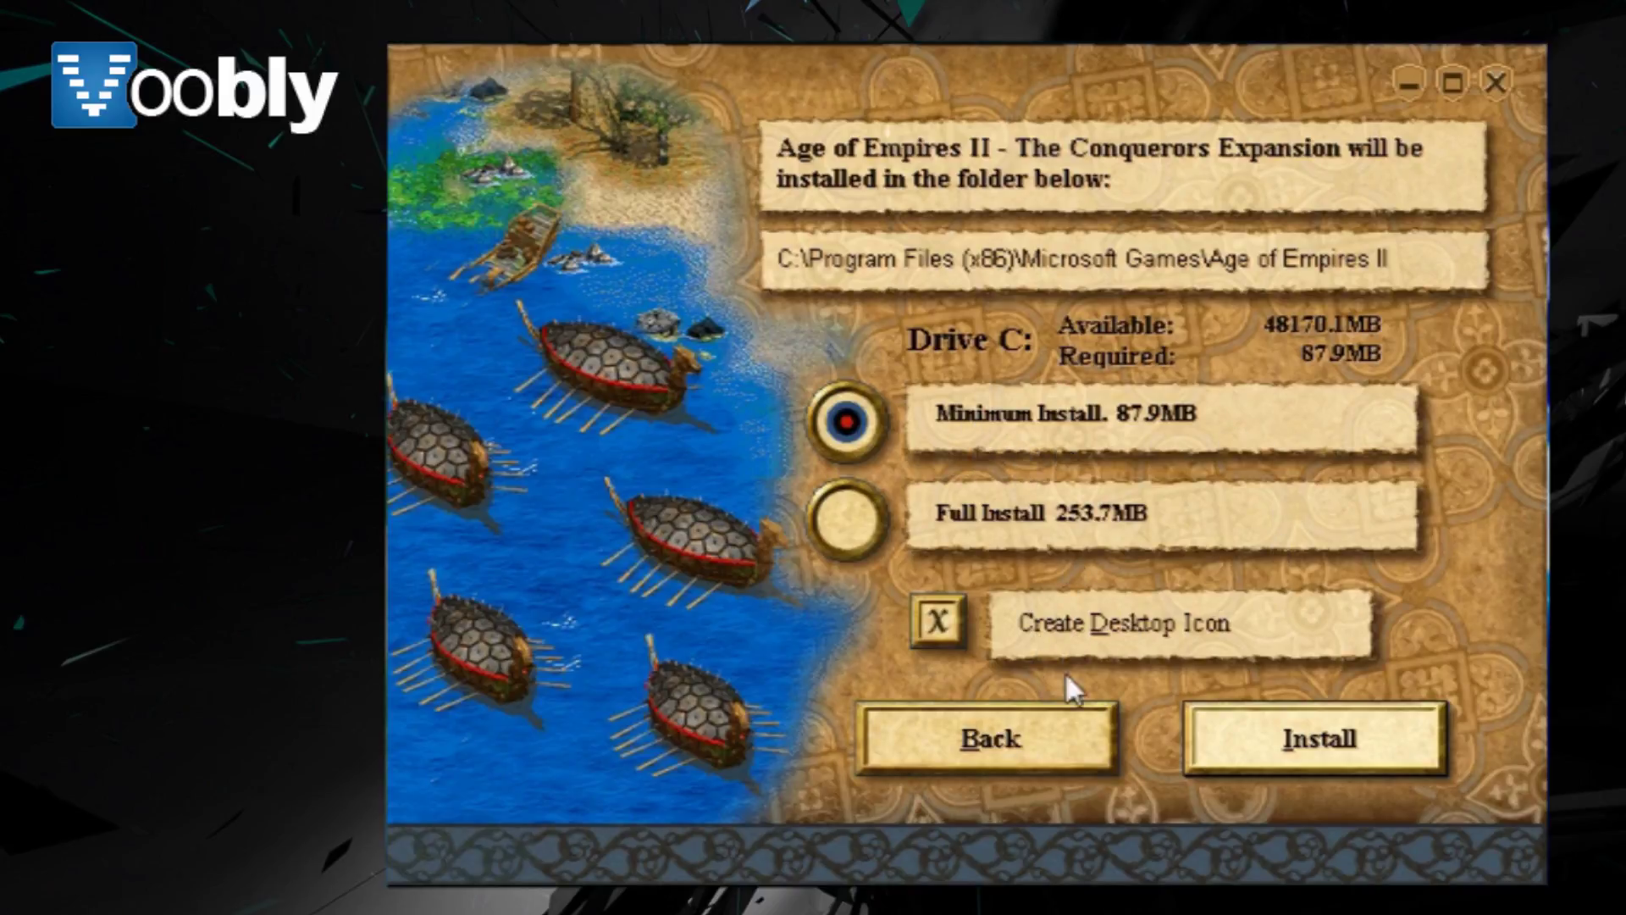
click(1420, 759)
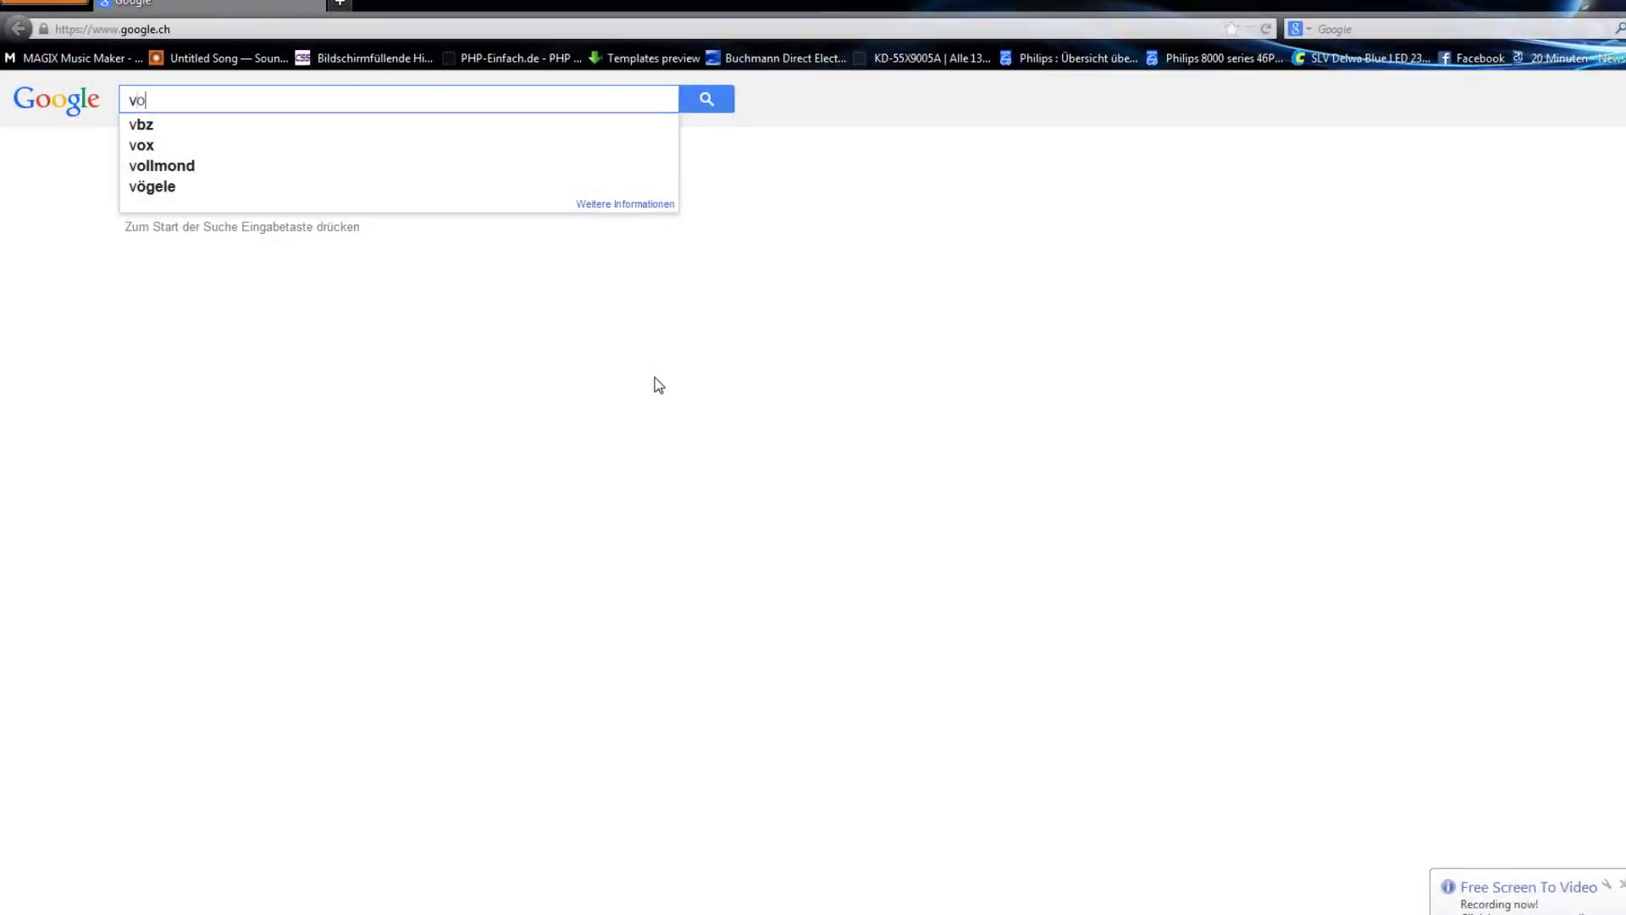
Search Google for 'voobly' and go to the Voobly site's Register page
text(oobly)
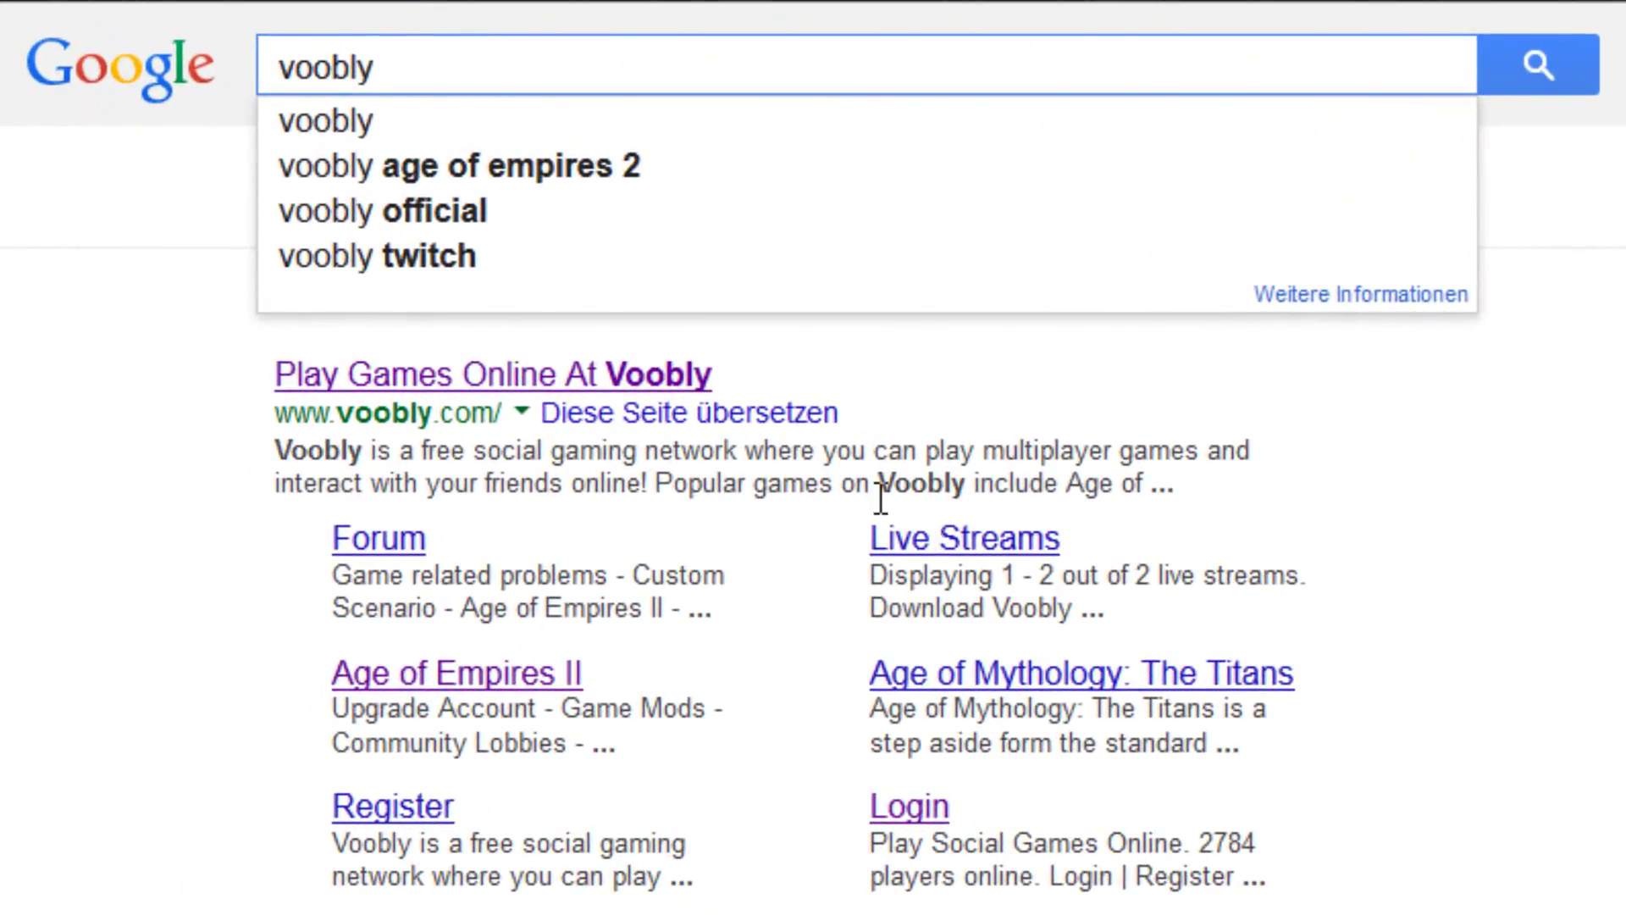
click(675, 381)
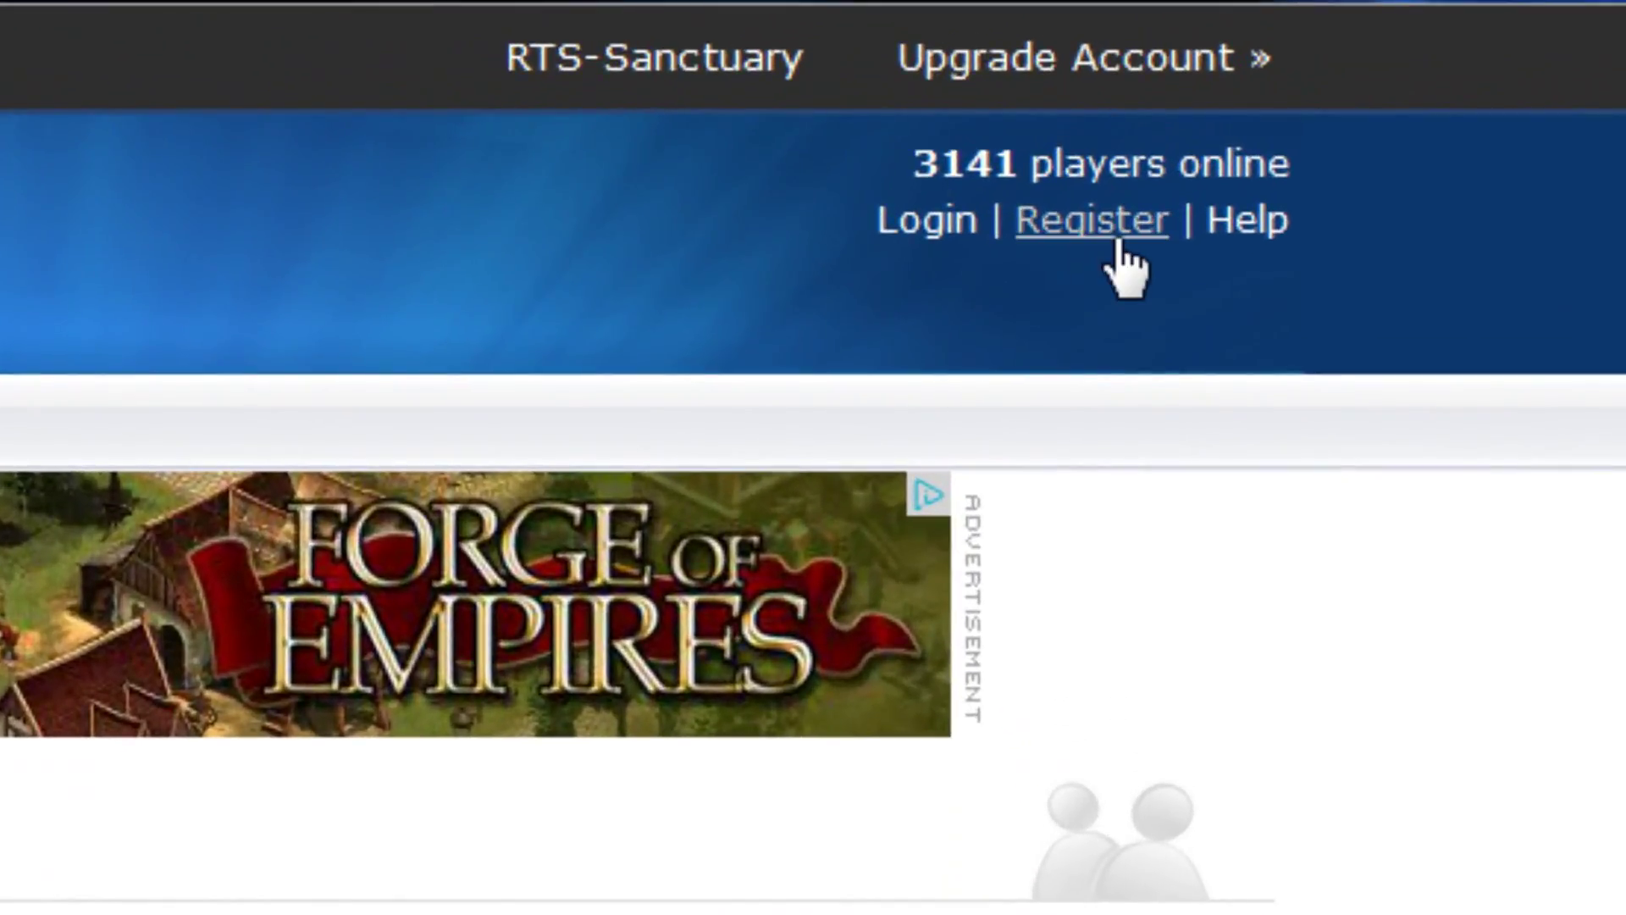
click(1118, 242)
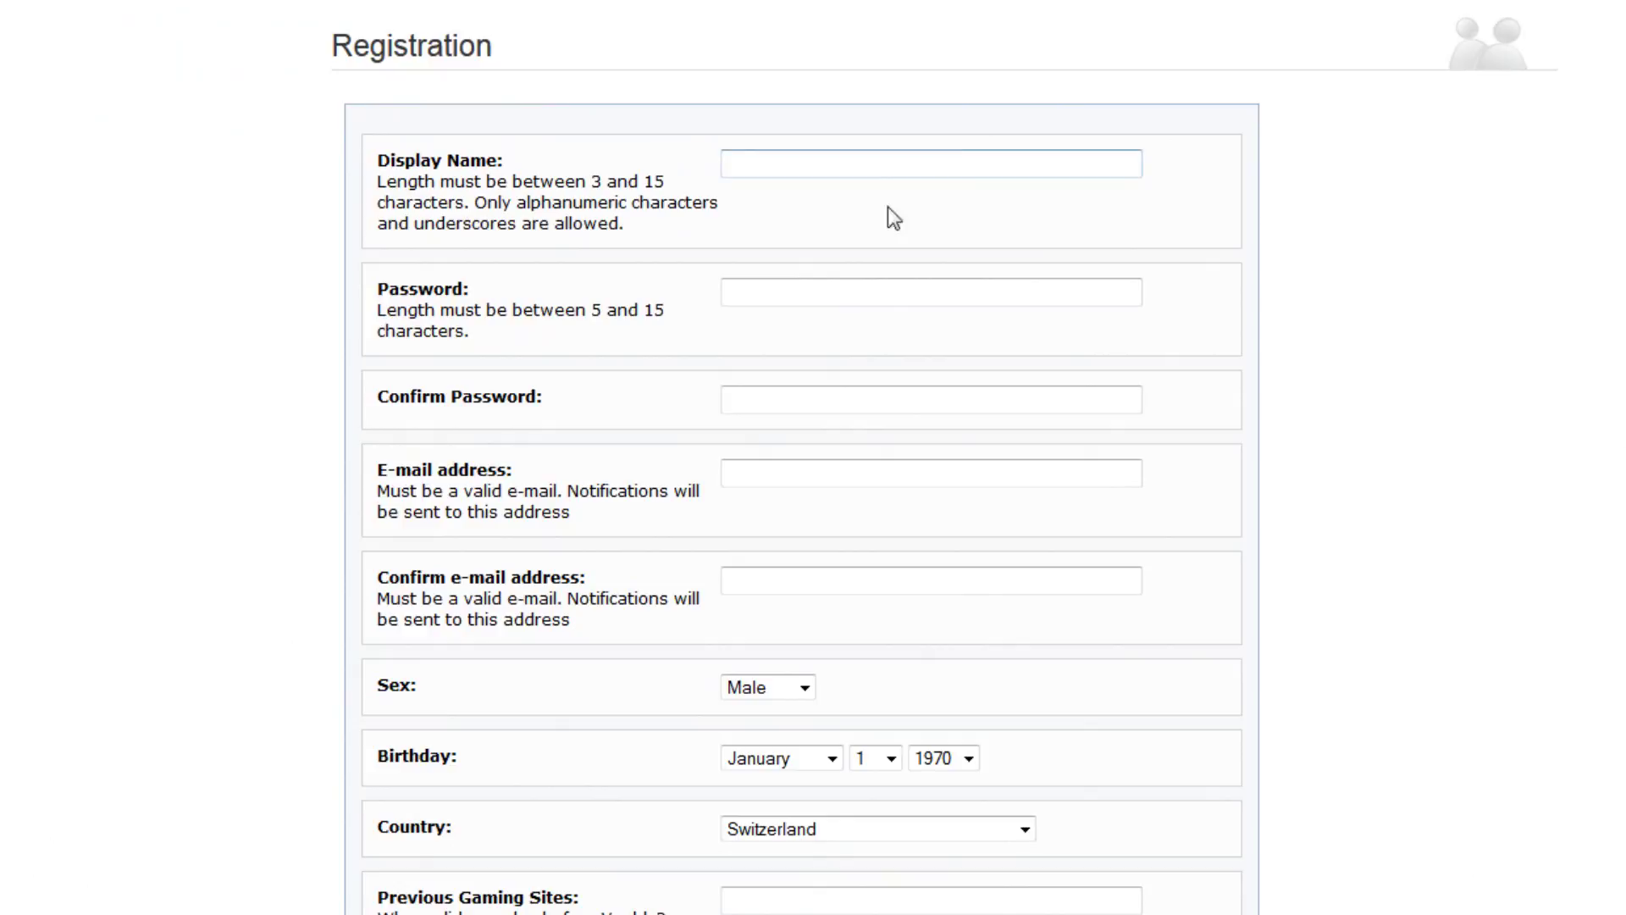
Fill in the display name and the rest of the registration form, then submit it
click(831, 165)
scroll(832, 174, down, 1)
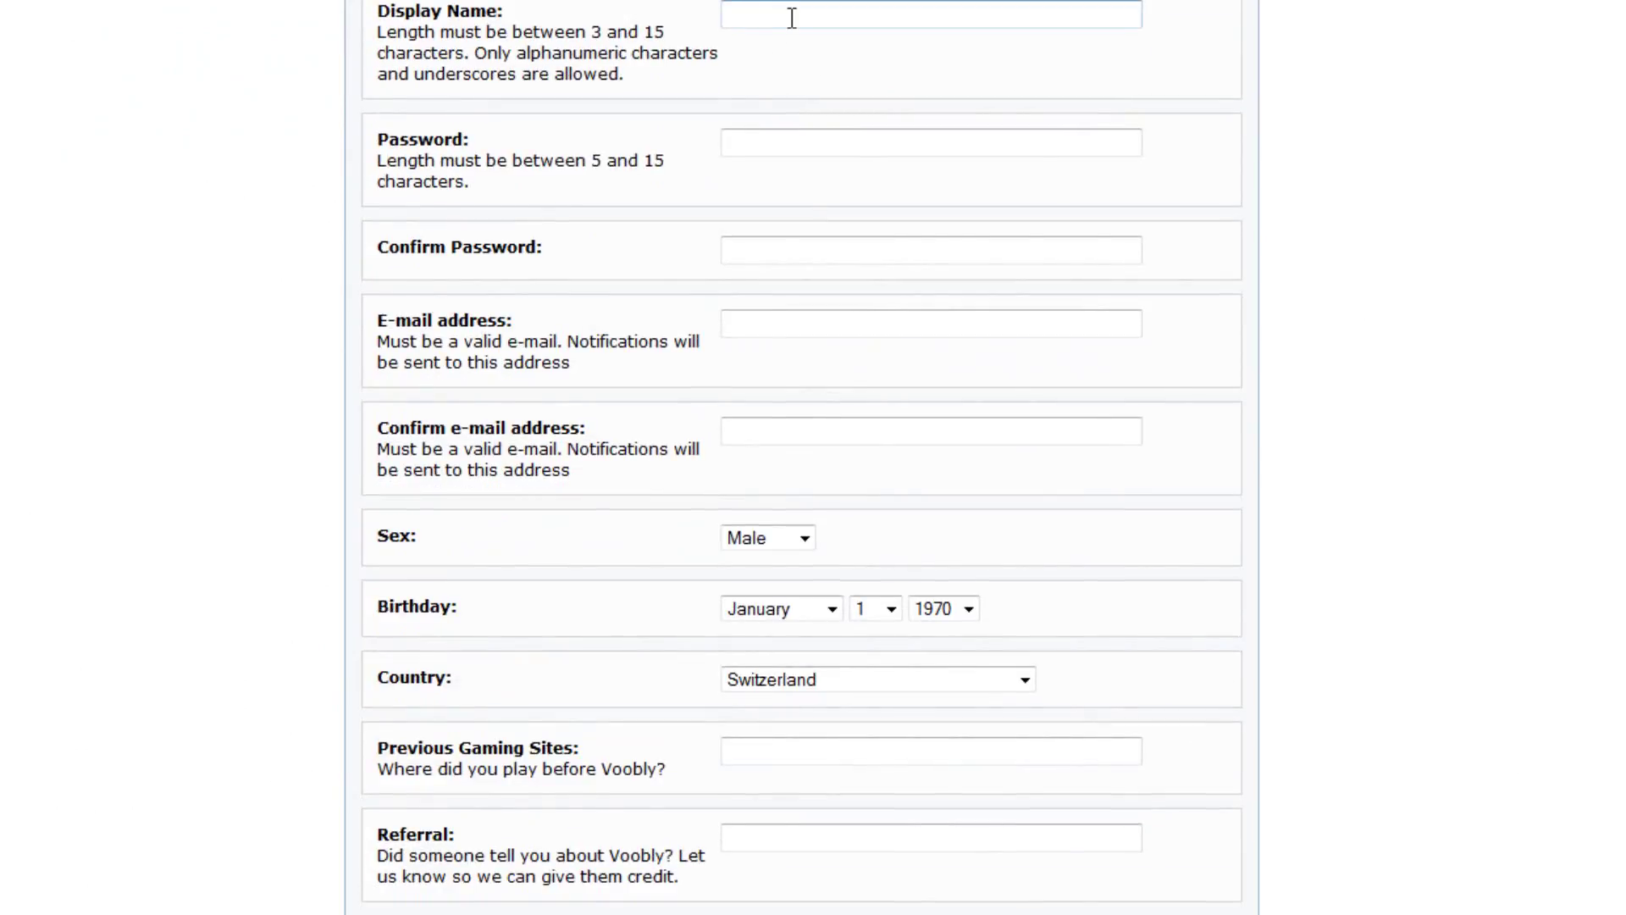
scroll(788, 14, down, 2)
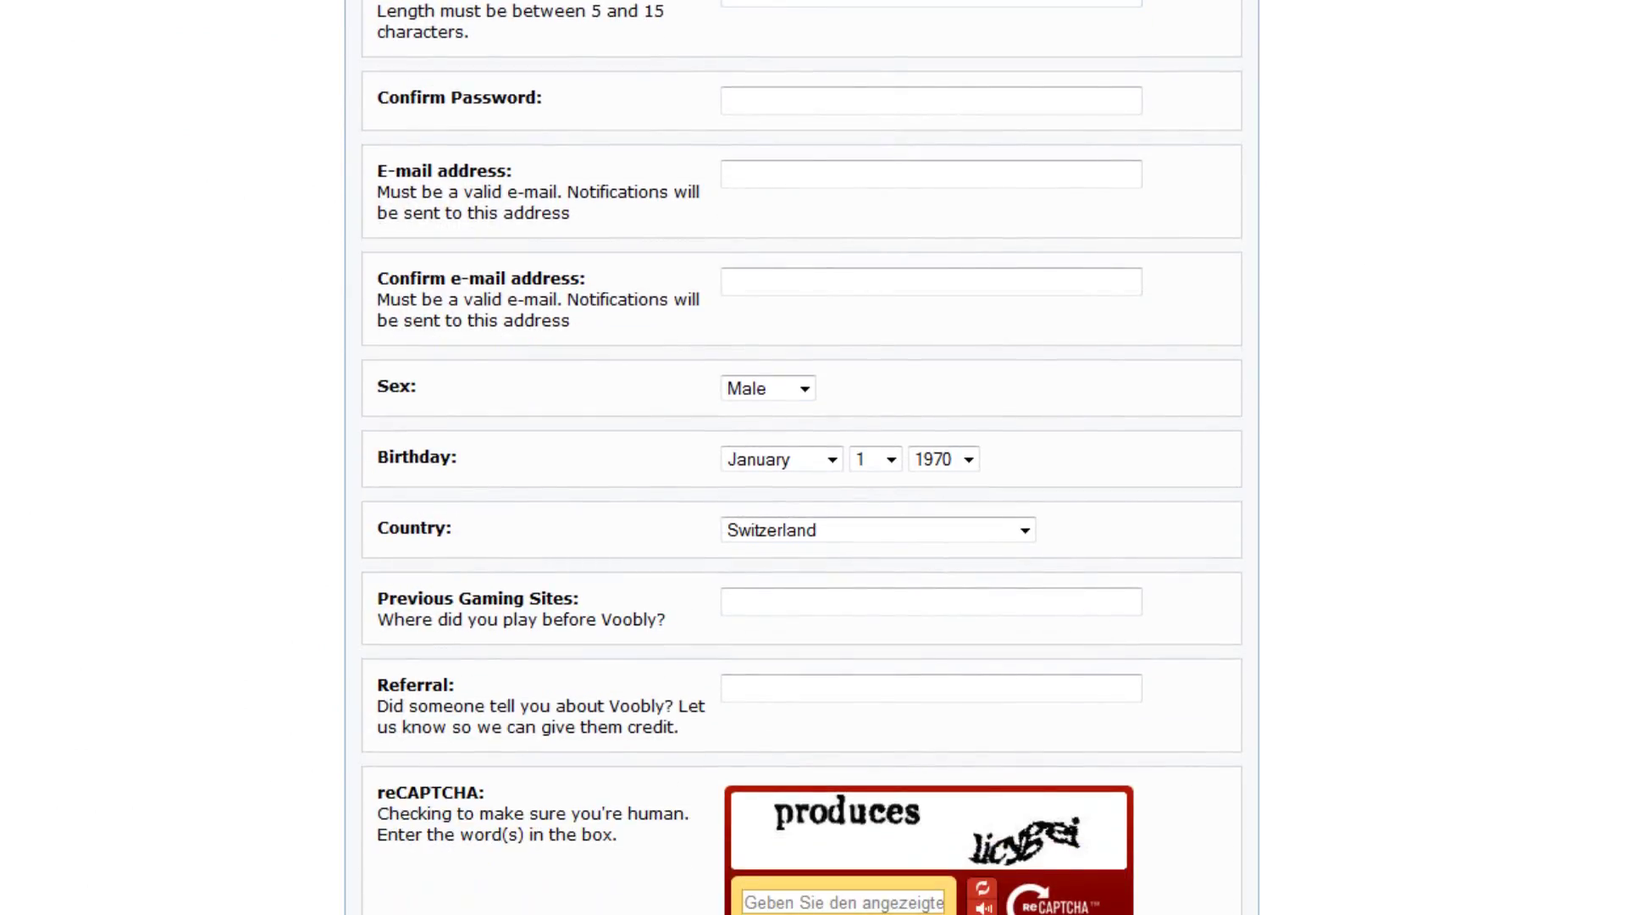
scroll(821, 276, down, 5)
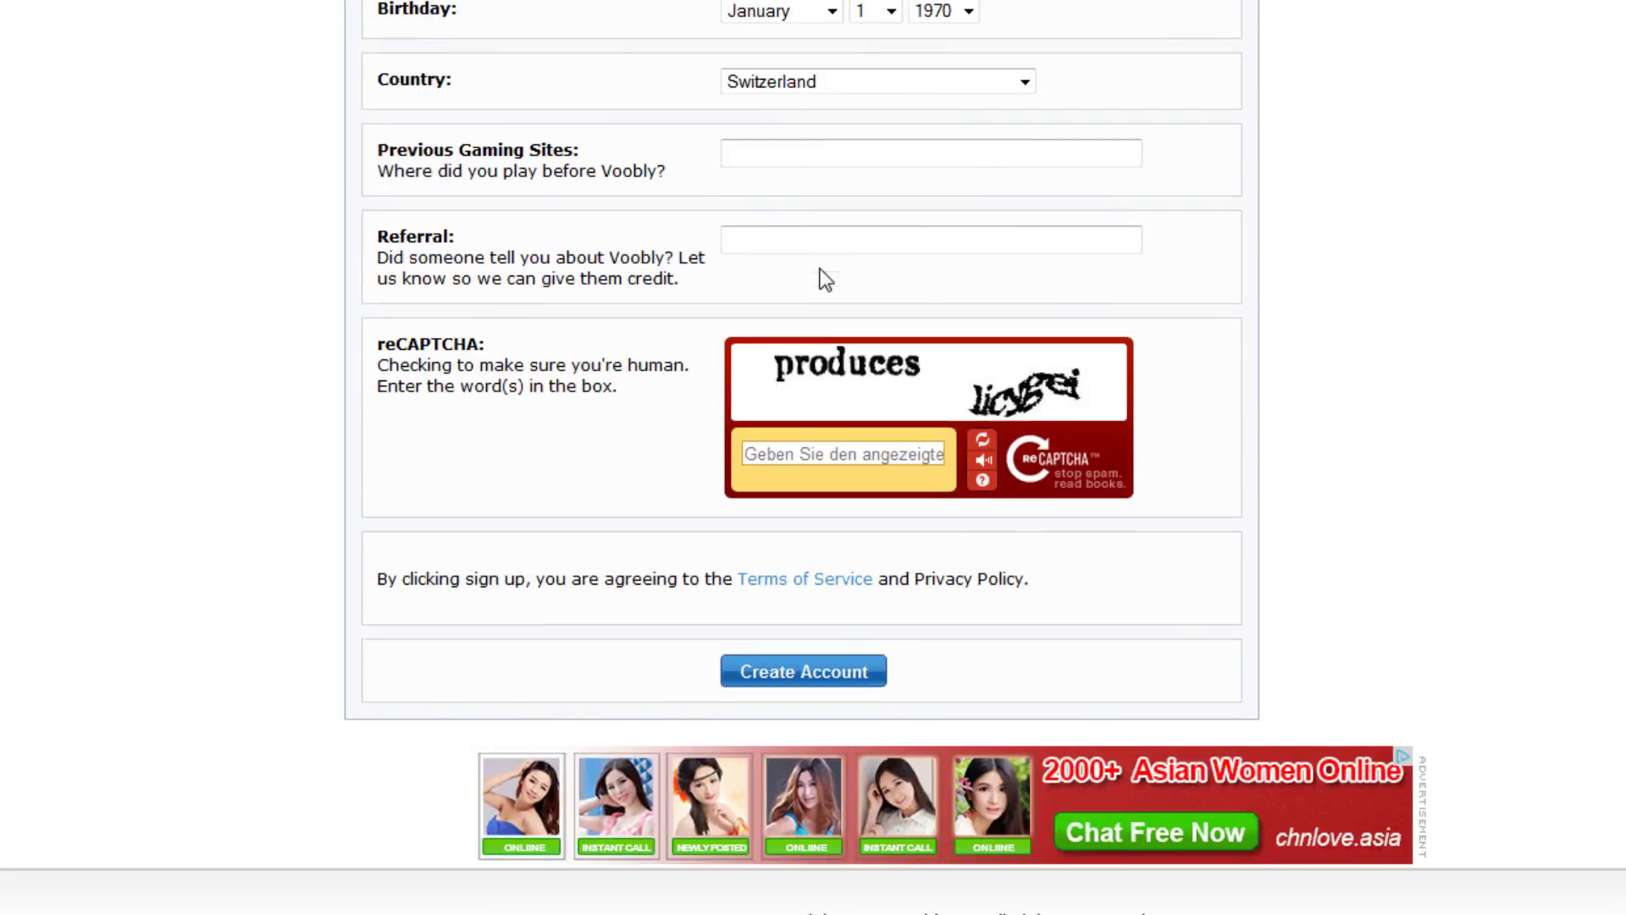
scroll(820, 268, up, 3)
scroll(820, 268, down, 3)
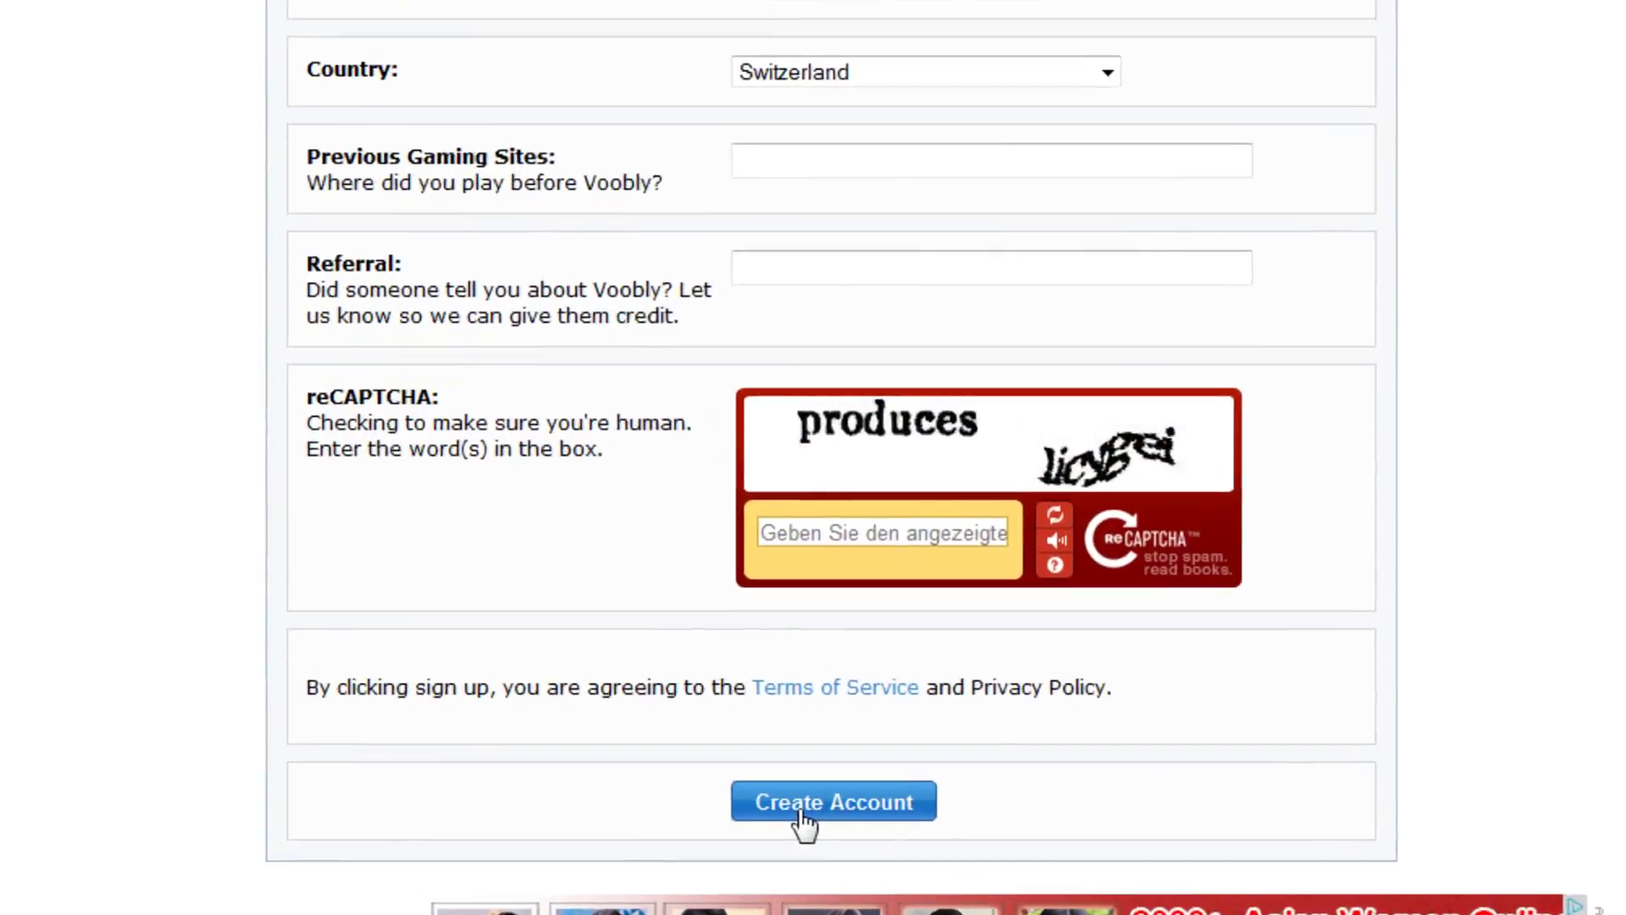
click(902, 758)
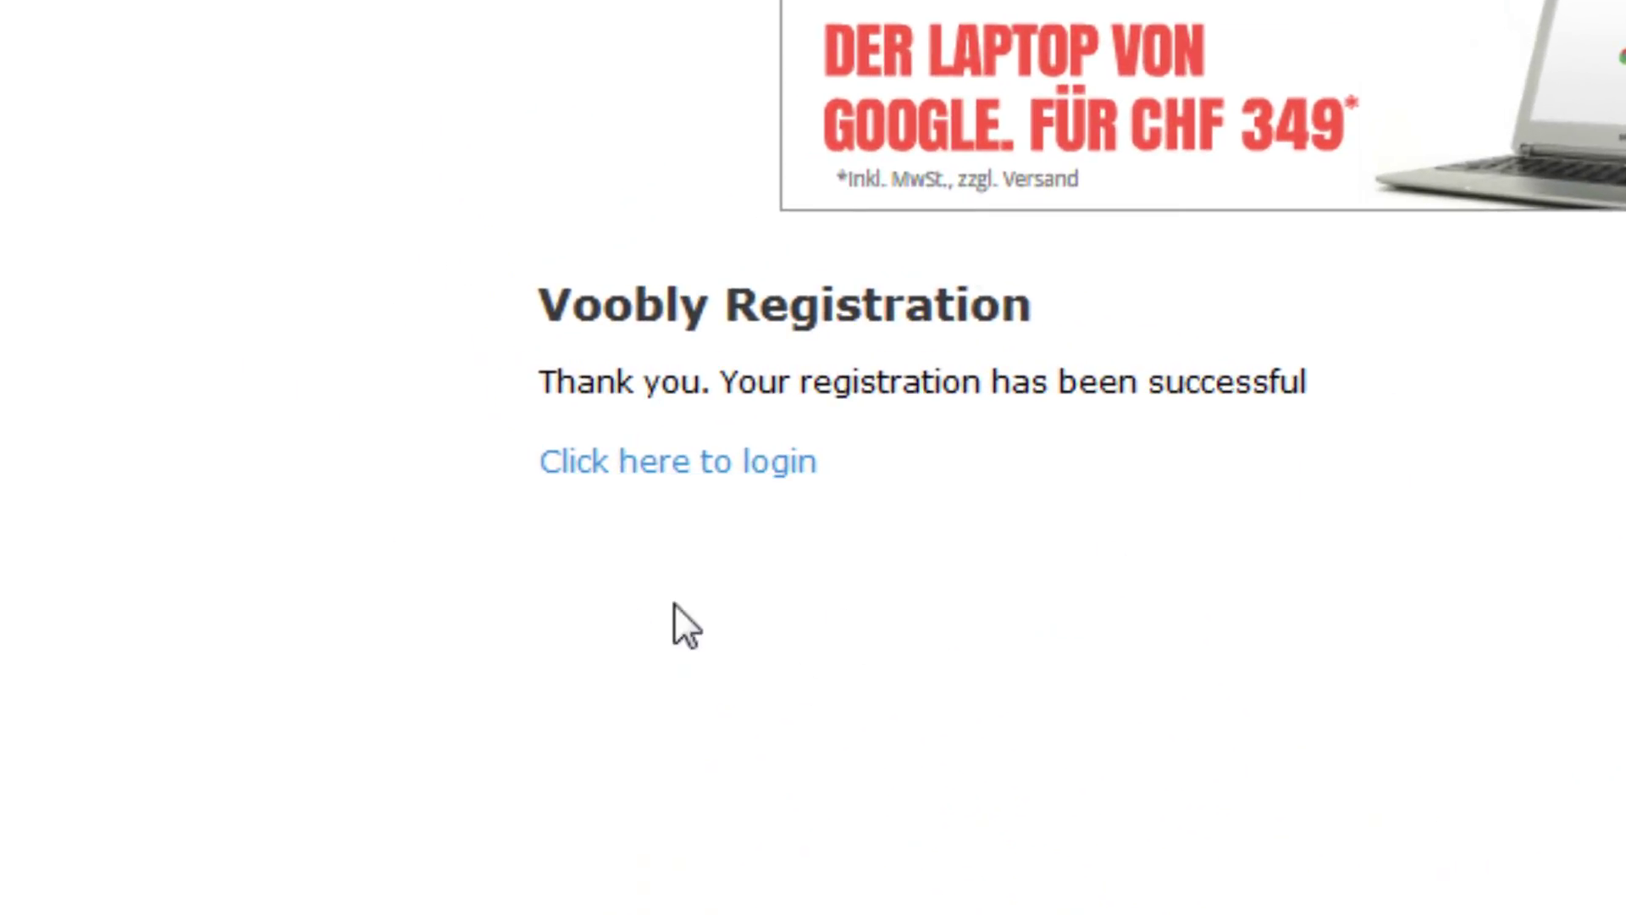
Follow the confirmation's login link and put the cursor in the Username field
click(679, 478)
click(643, 323)
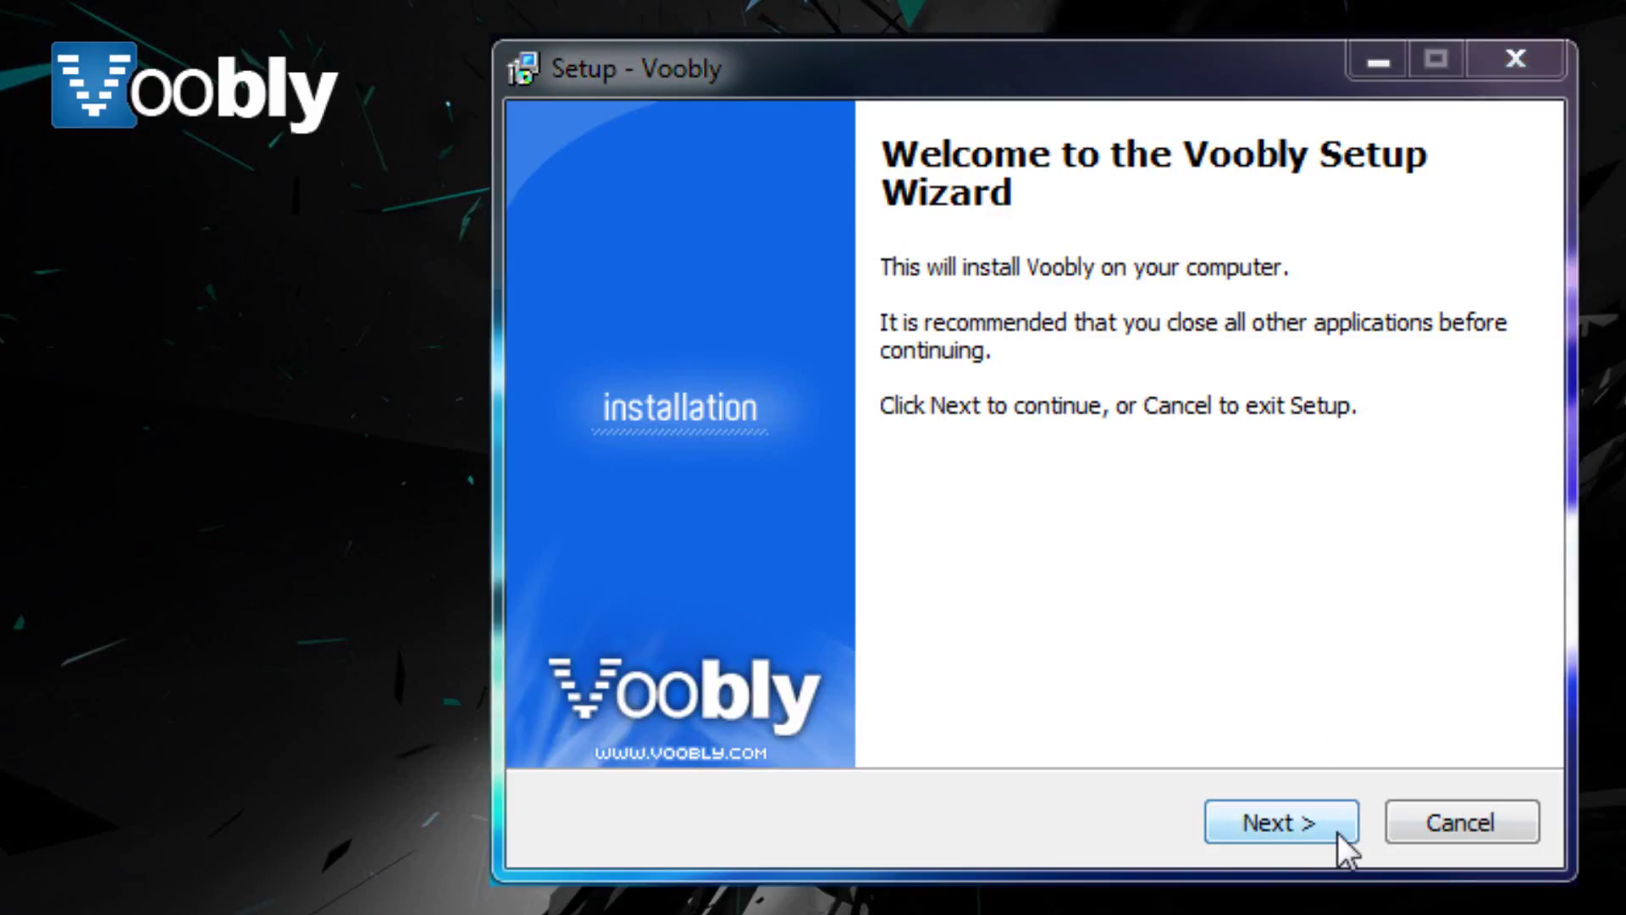
Install Voobly to the default C:\Program Files (x86)\Voobly folder
click(1338, 831)
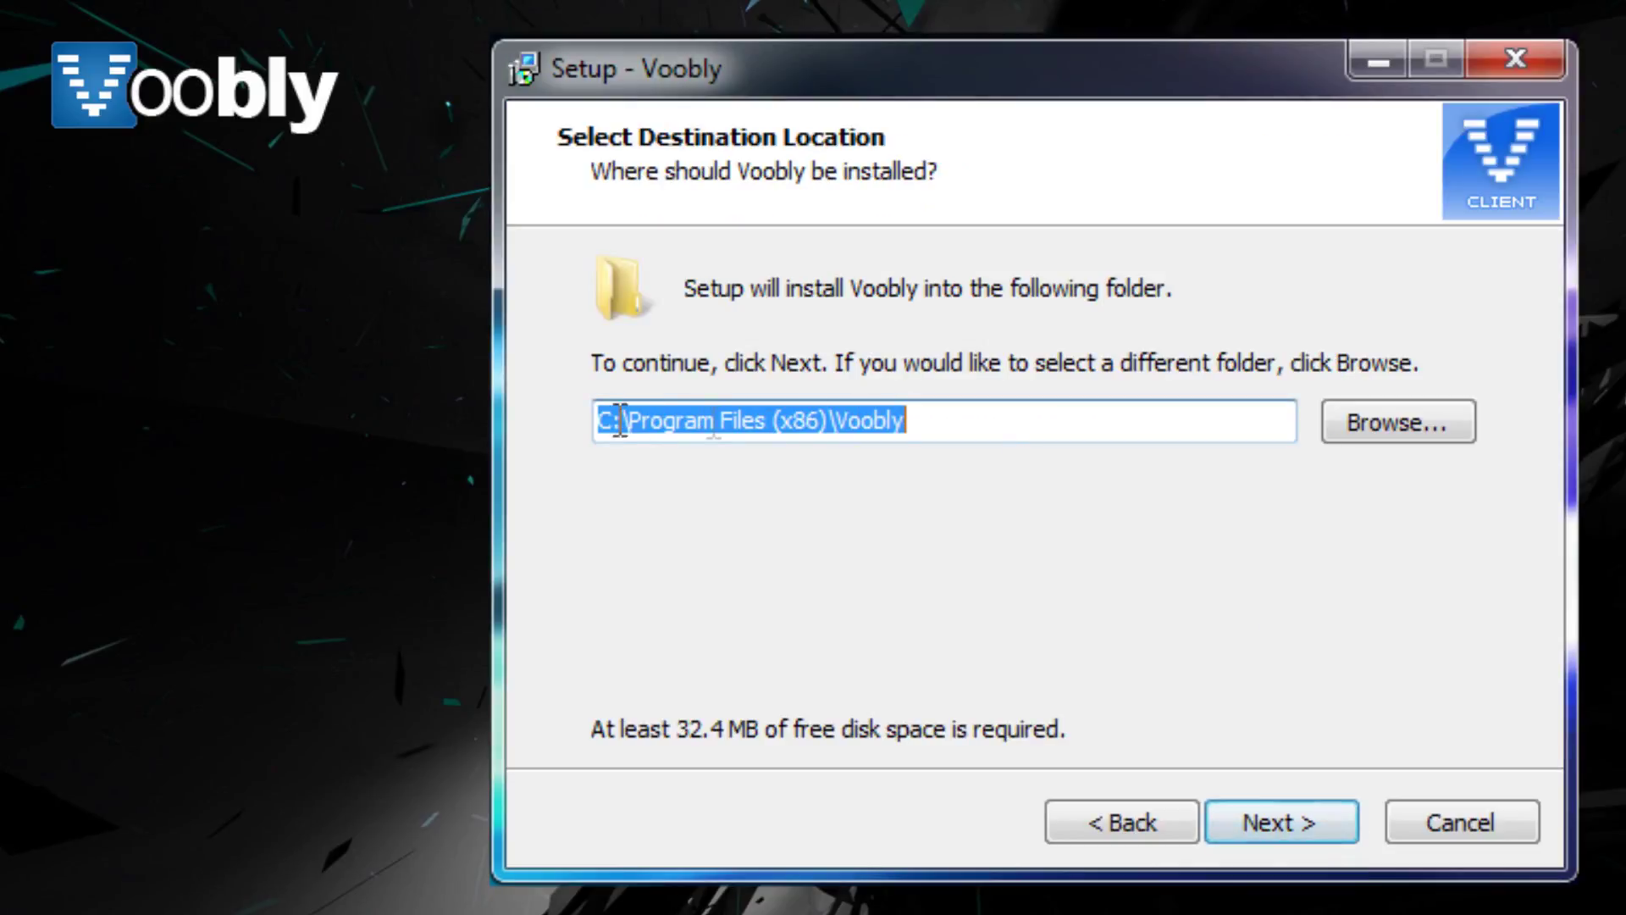
click(1340, 829)
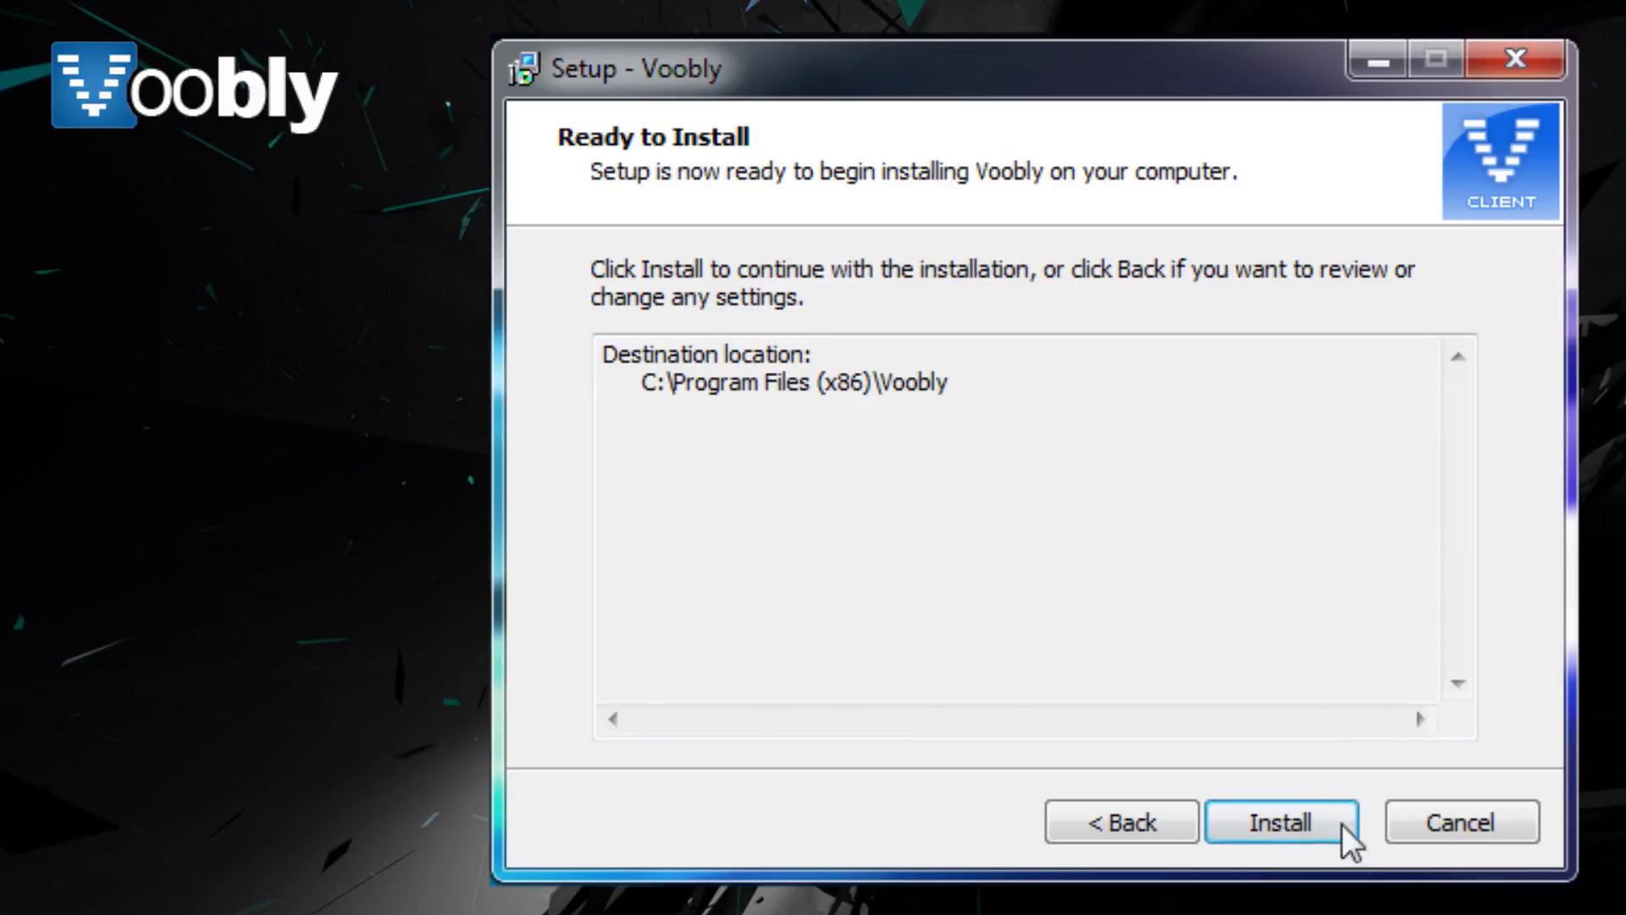
click(1342, 830)
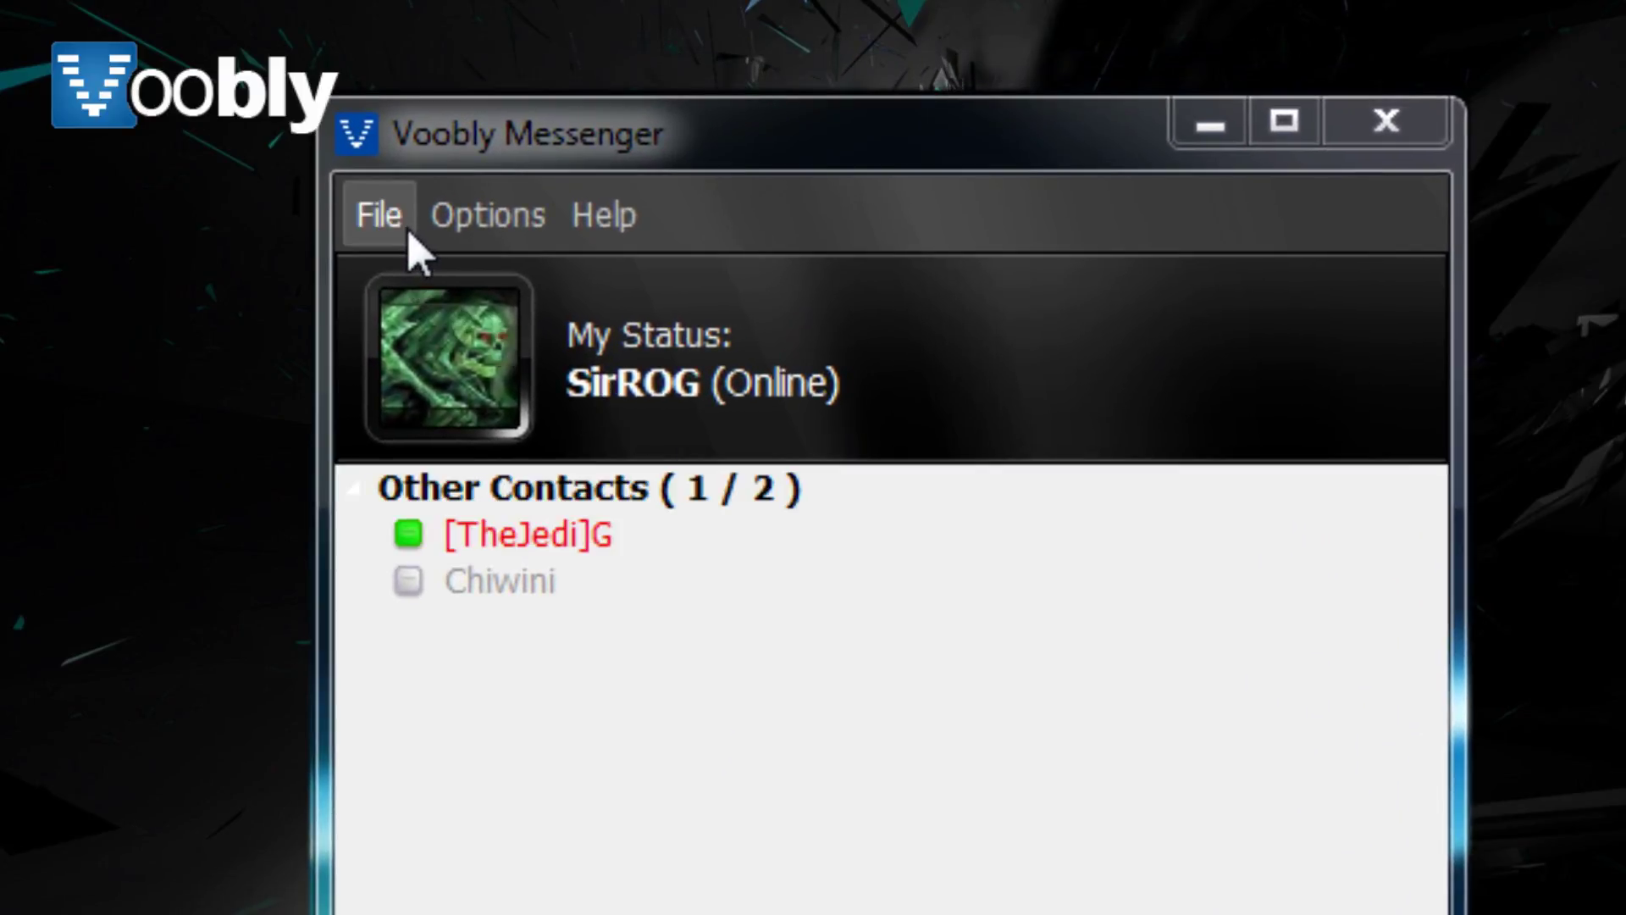
Open the Game Browser from Voobly Messenger's File menu
click(410, 235)
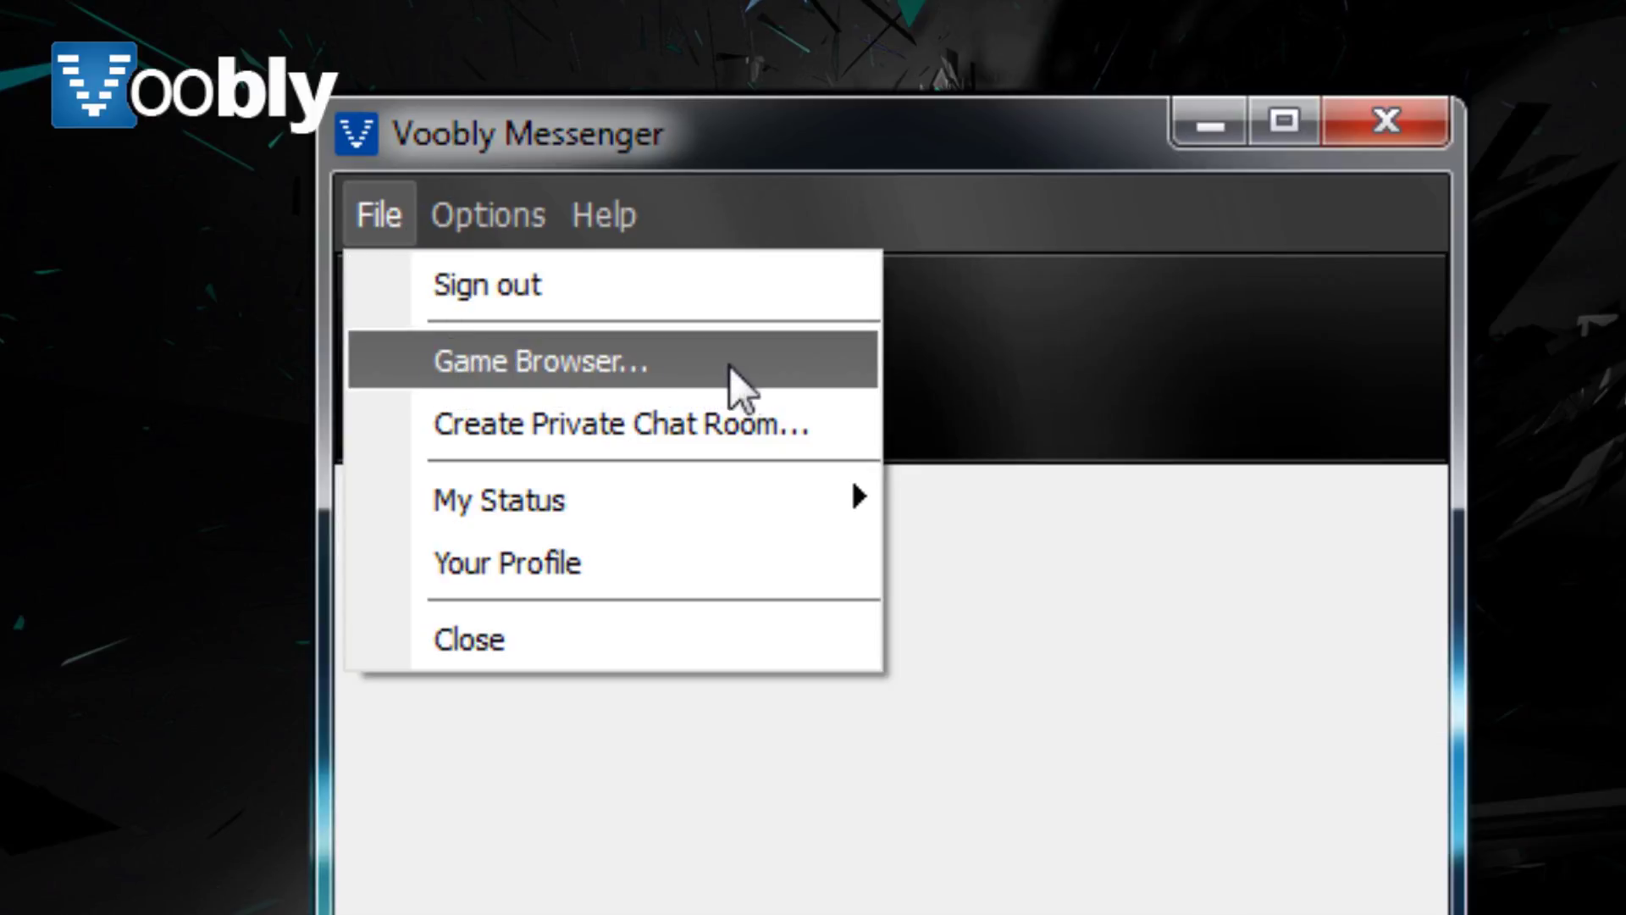
click(775, 364)
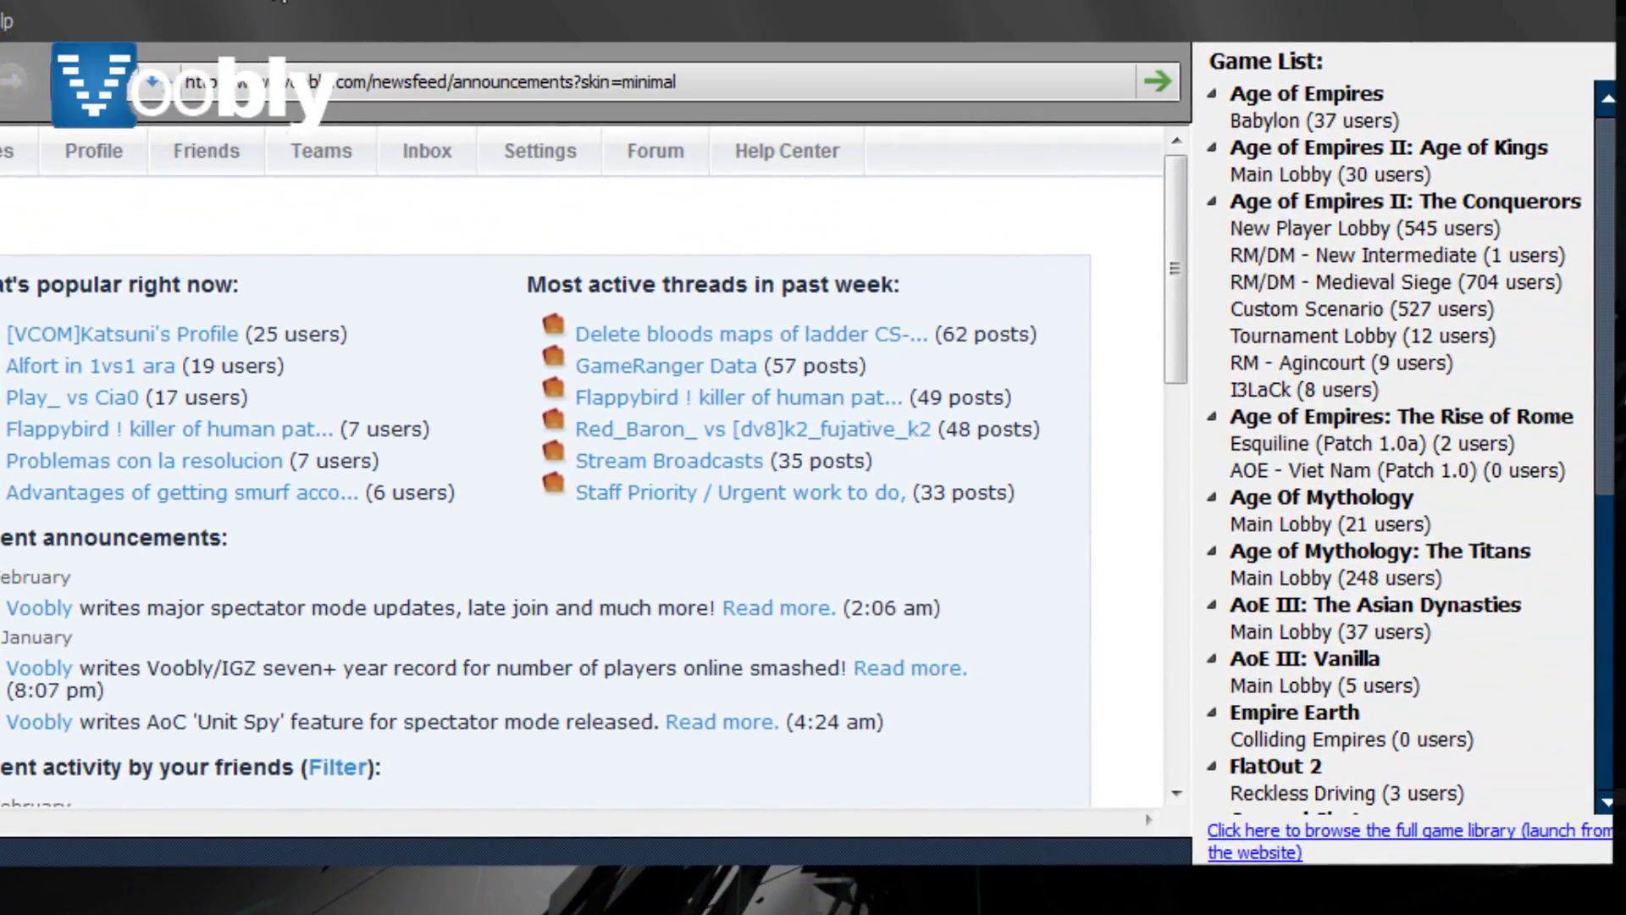
Join The Conquerors New Player Lobby and sort rooms by Join so empty slots come first
click(1302, 225)
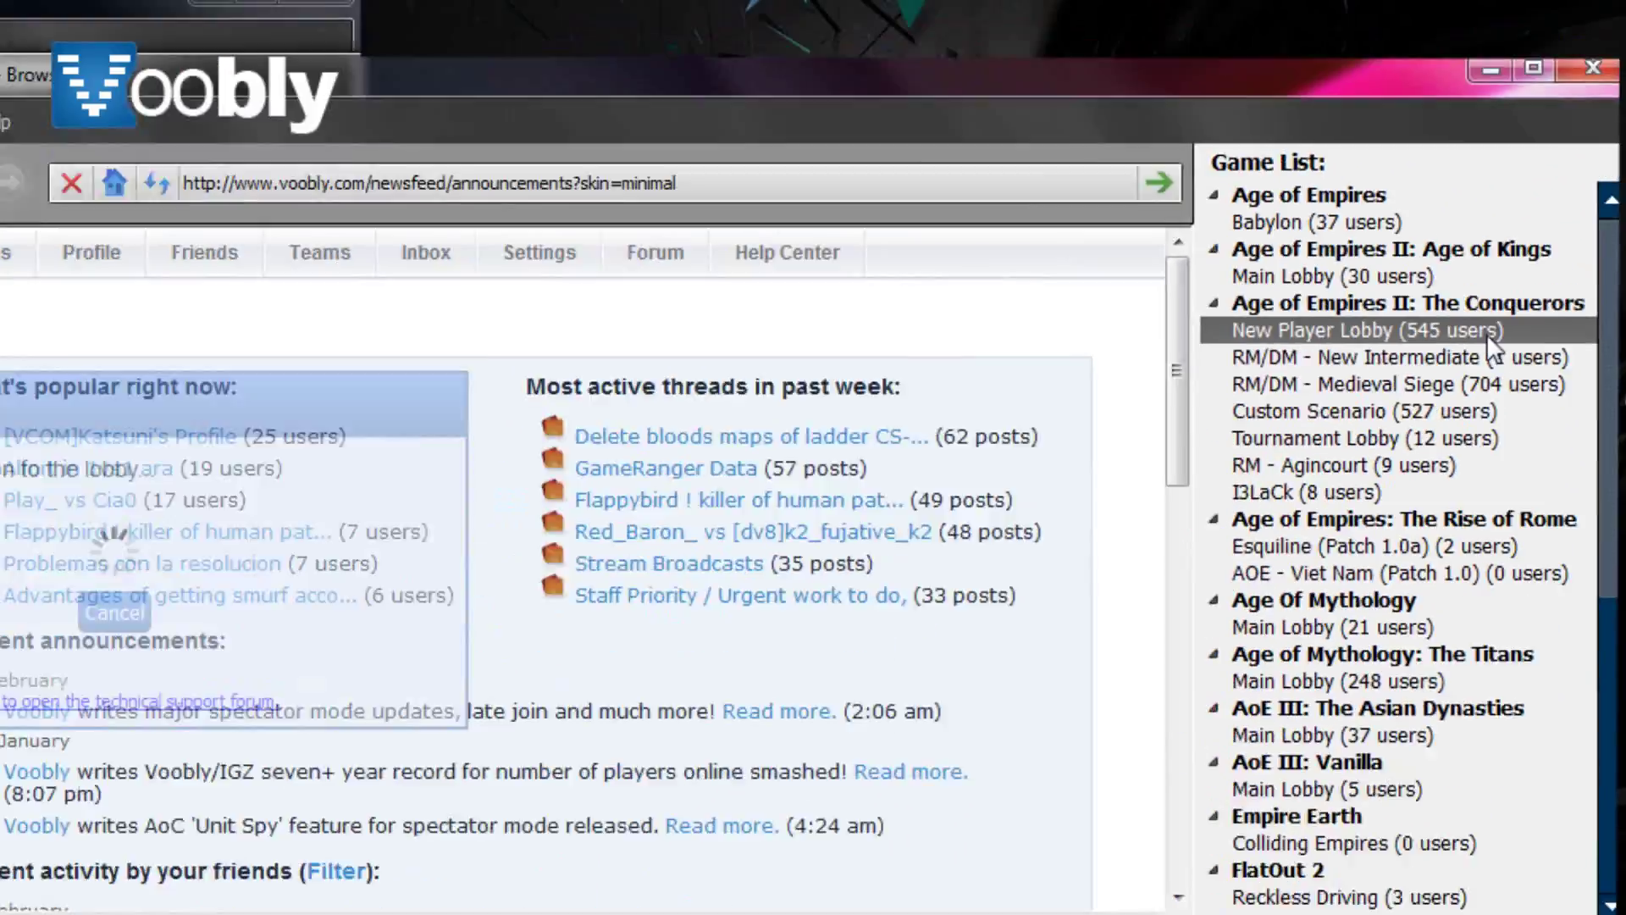
double_click(1390, 309)
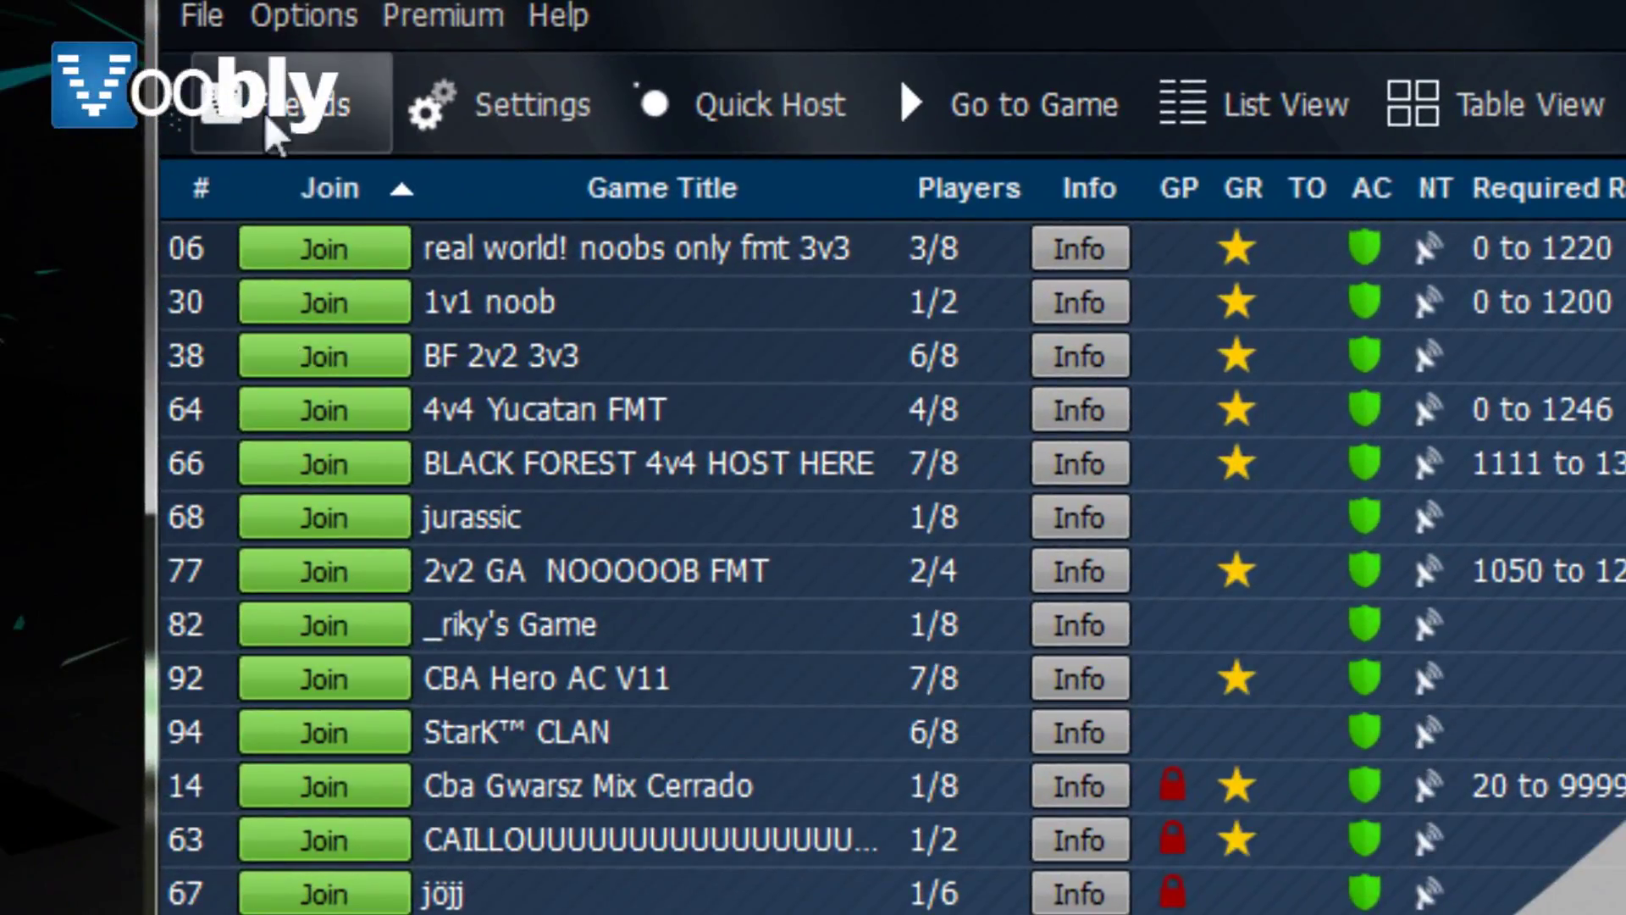
click(369, 195)
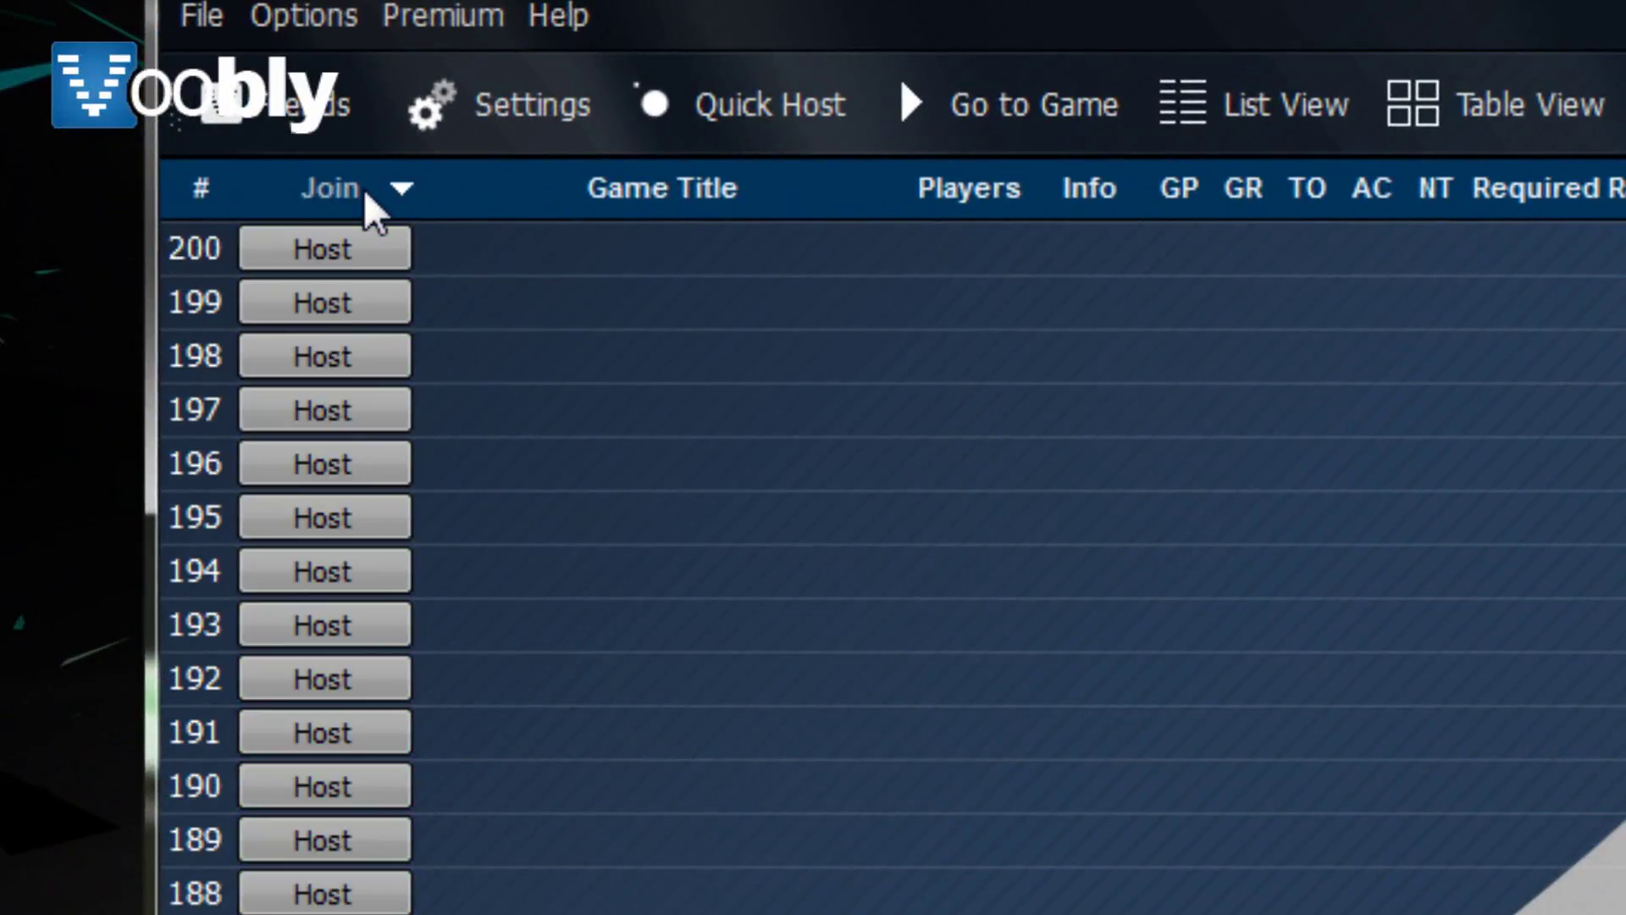
Host a room in slot 200, review its game settings and password, then launch the game
click(382, 251)
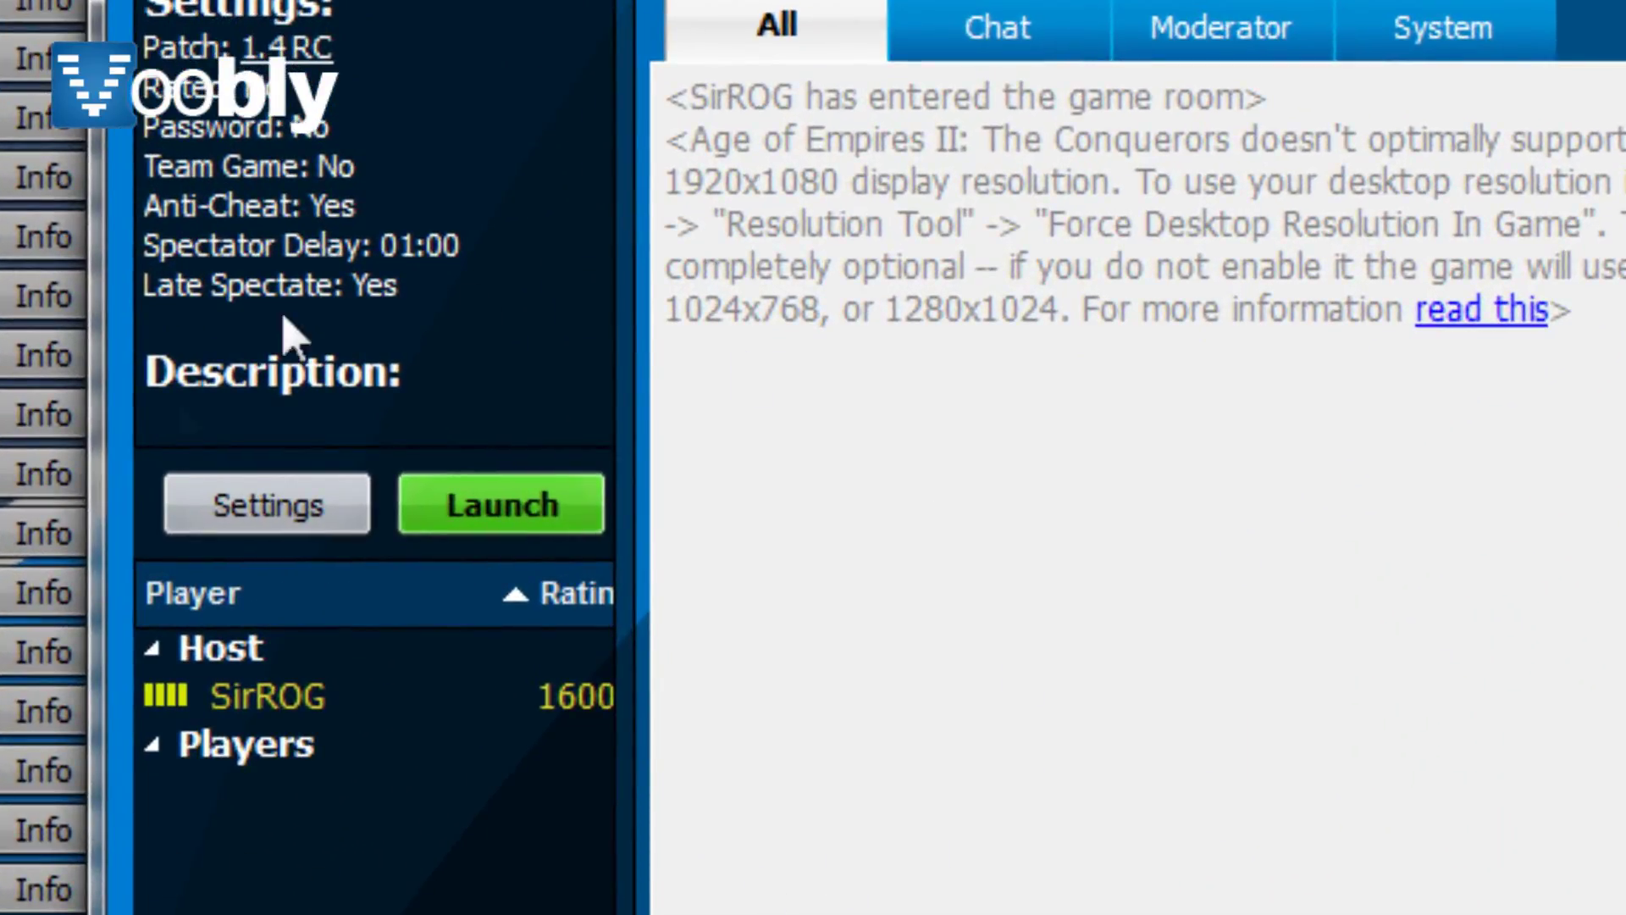
click(343, 523)
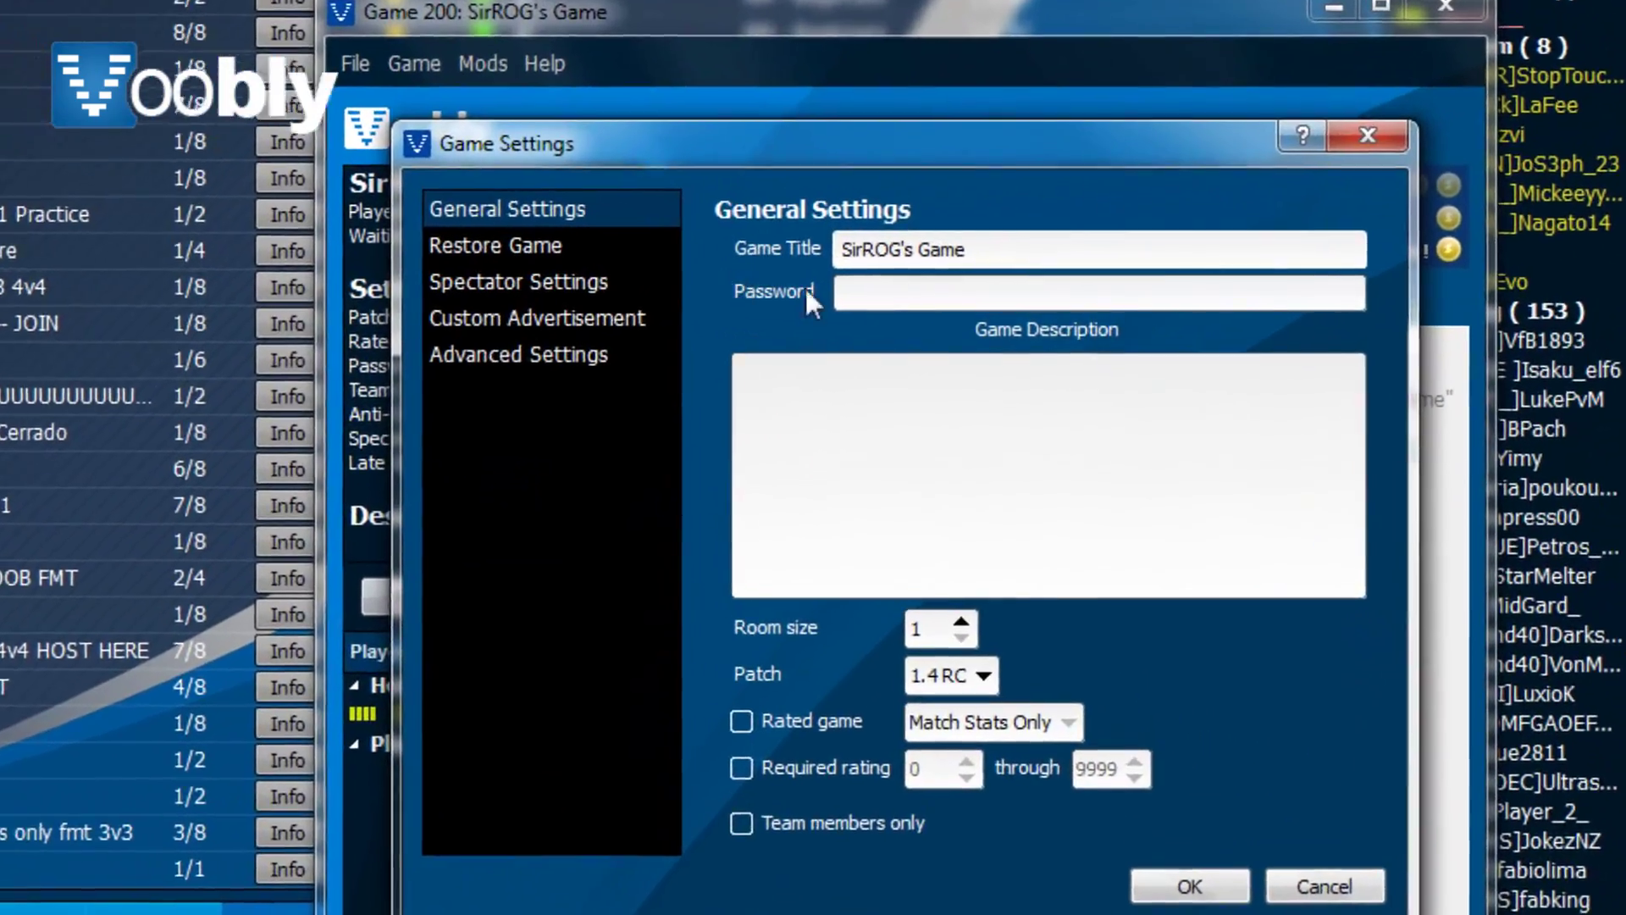
click(974, 224)
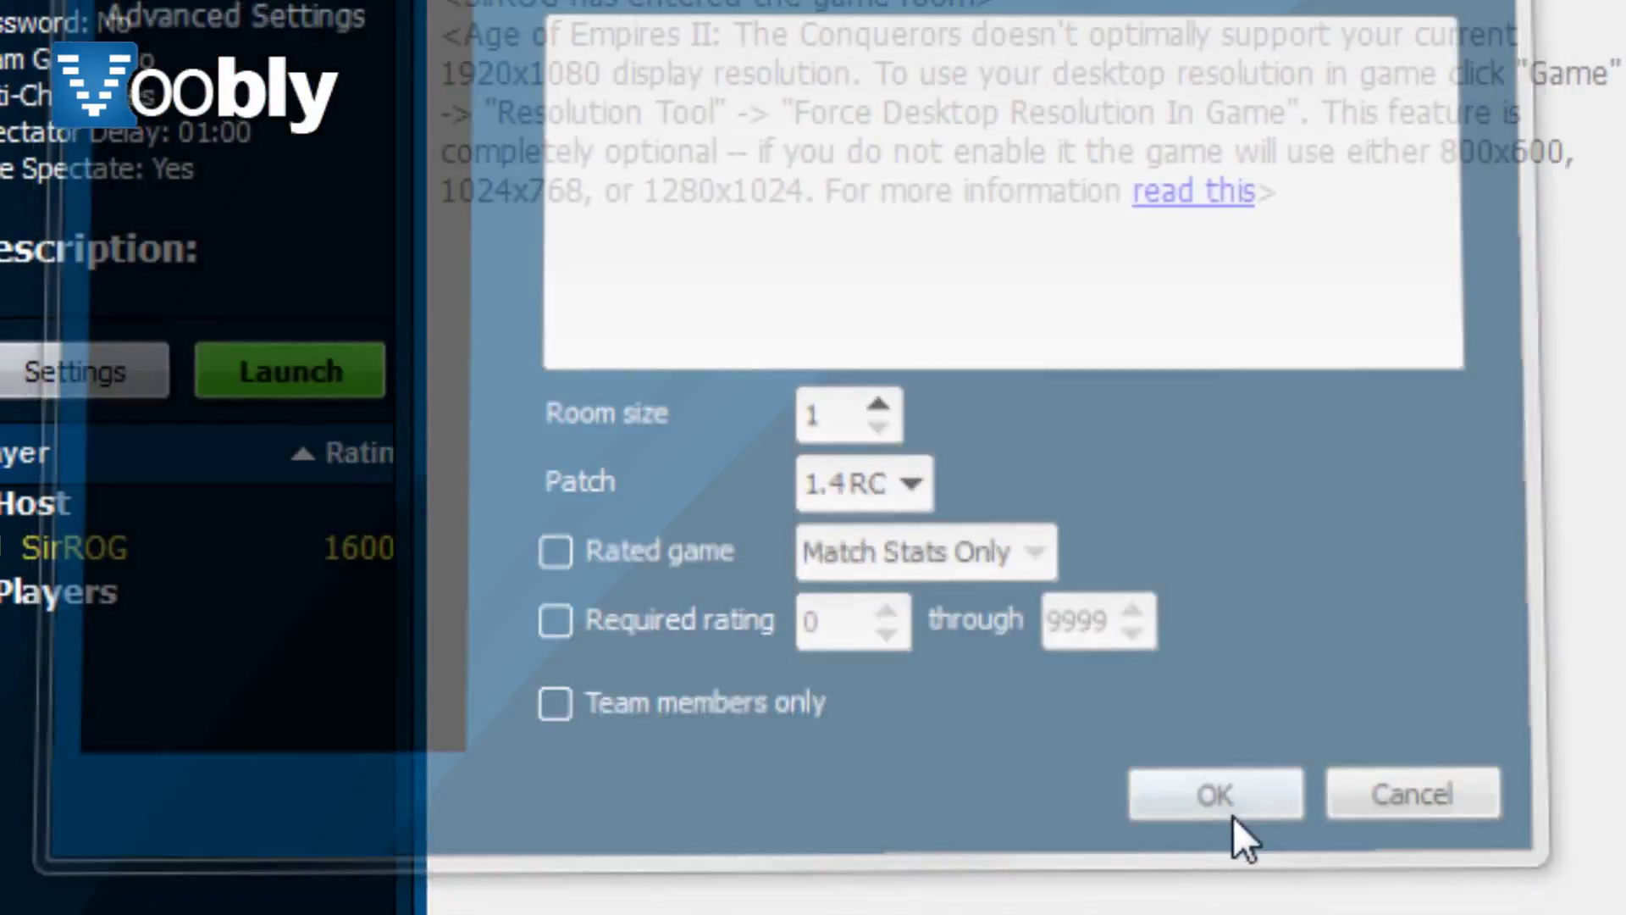
click(1227, 850)
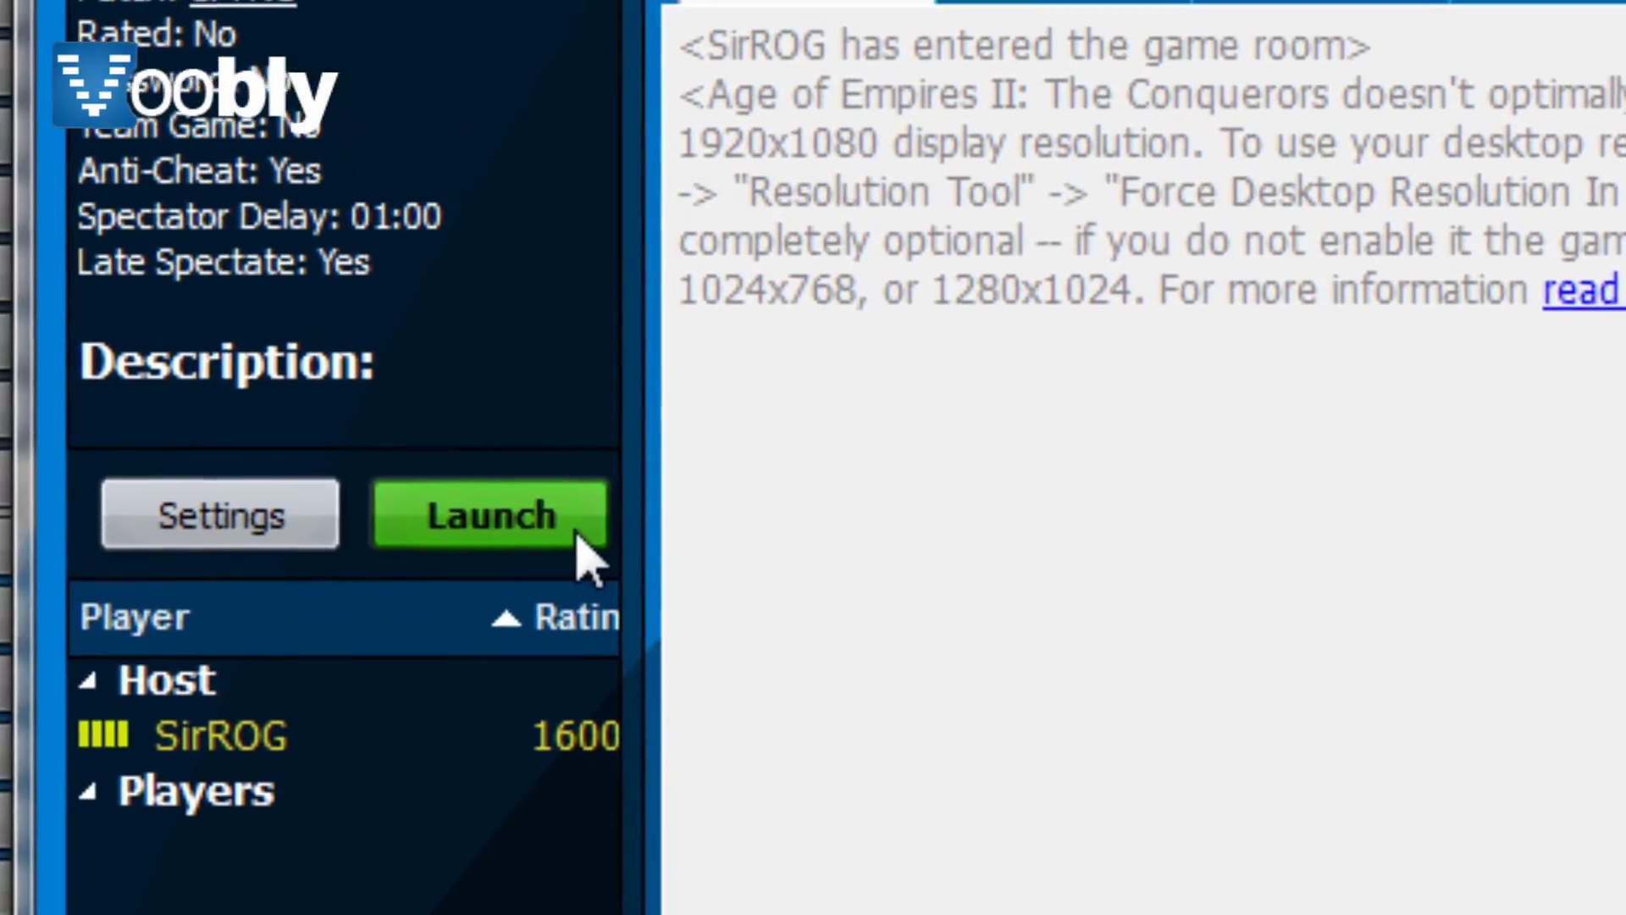
click(583, 539)
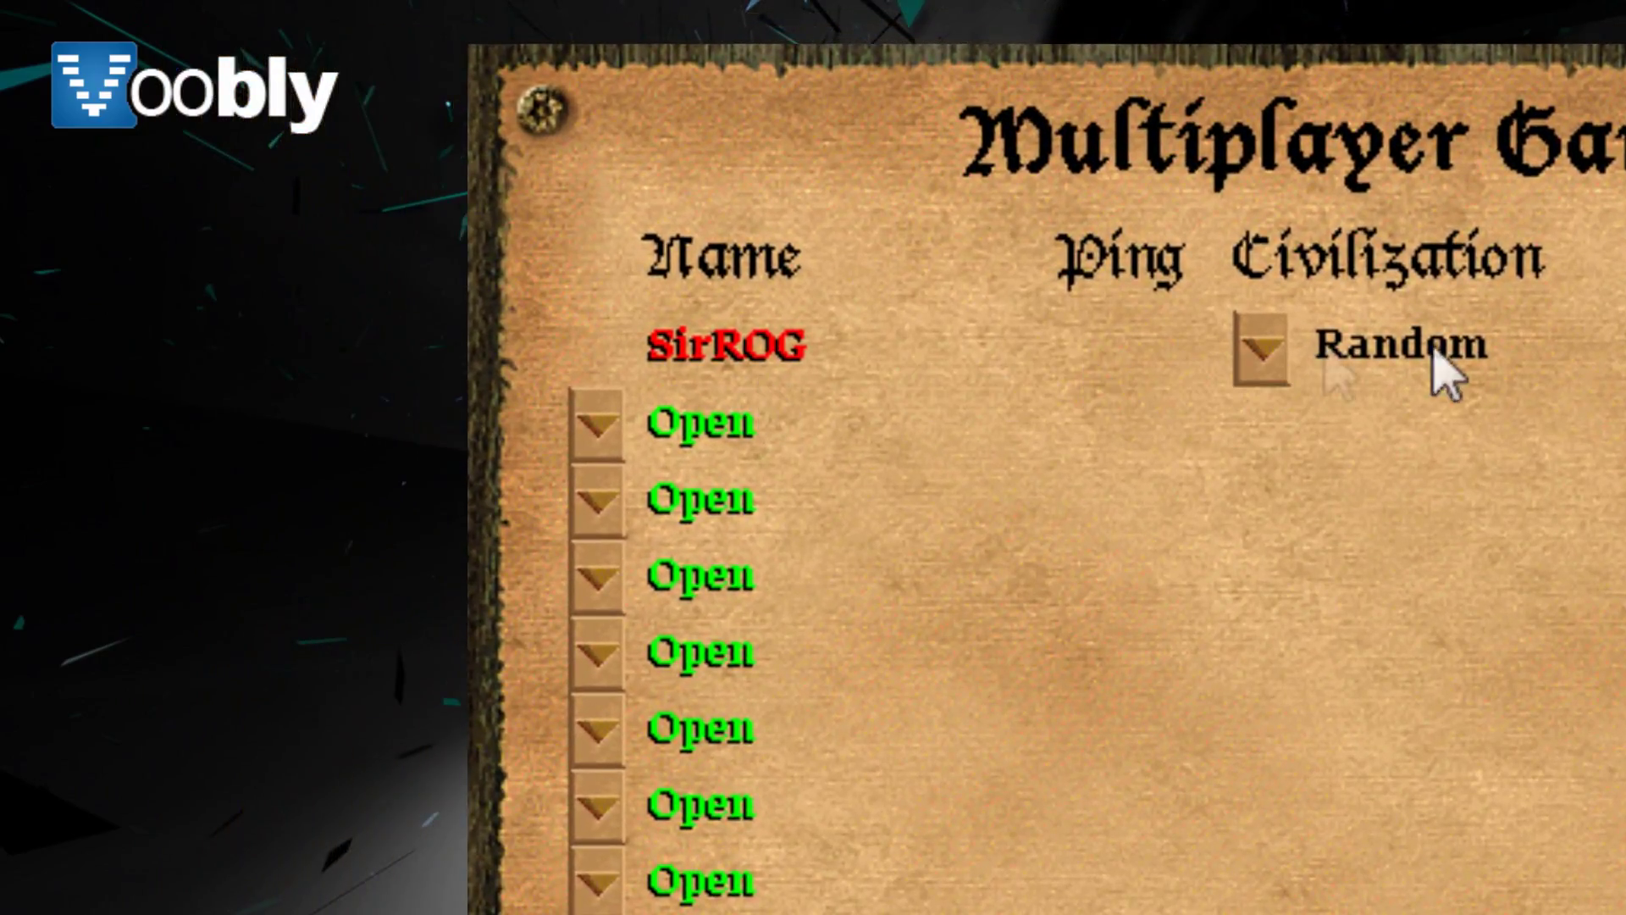
Make slot 2 a Computer player, set population to 250, tick I'm Ready!, and start
click(598, 423)
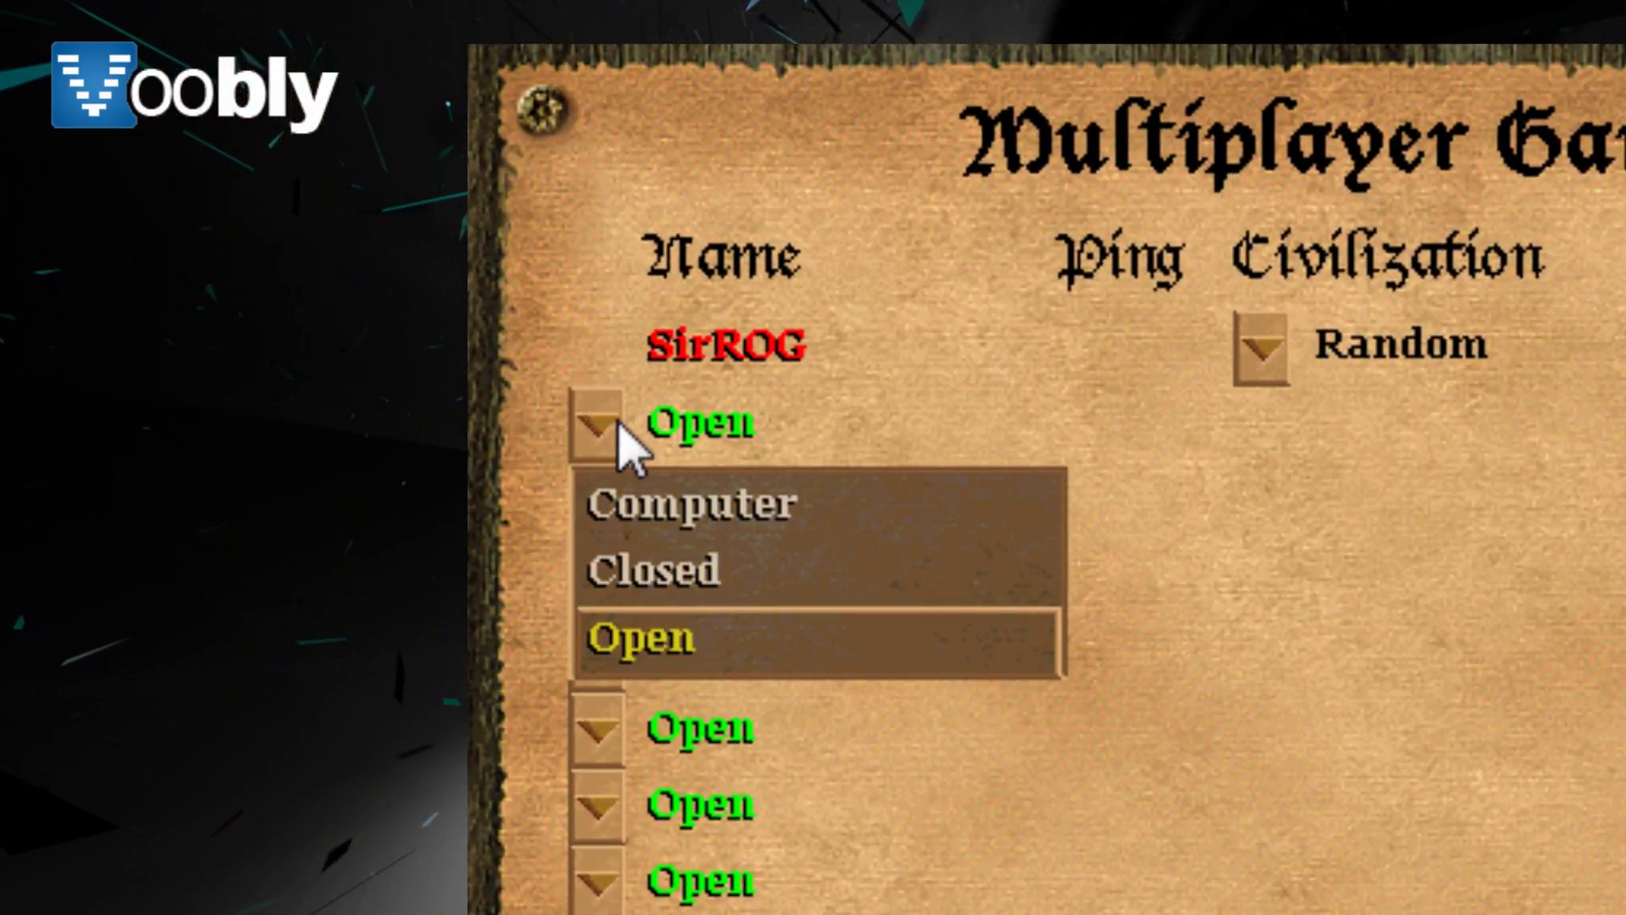
click(861, 502)
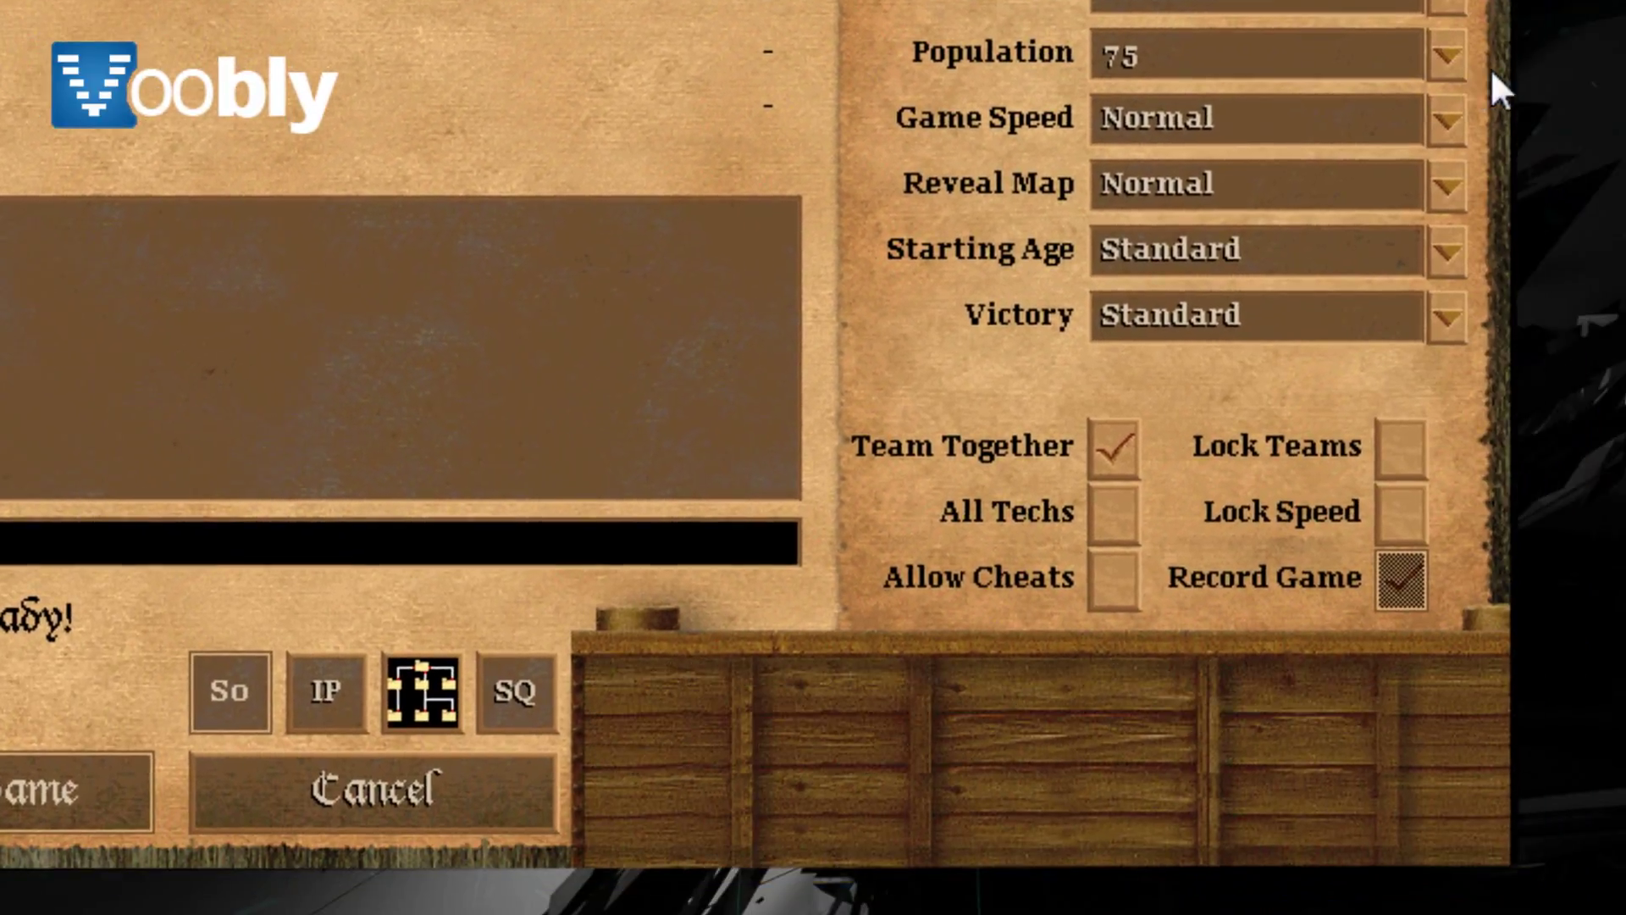
click(1448, 56)
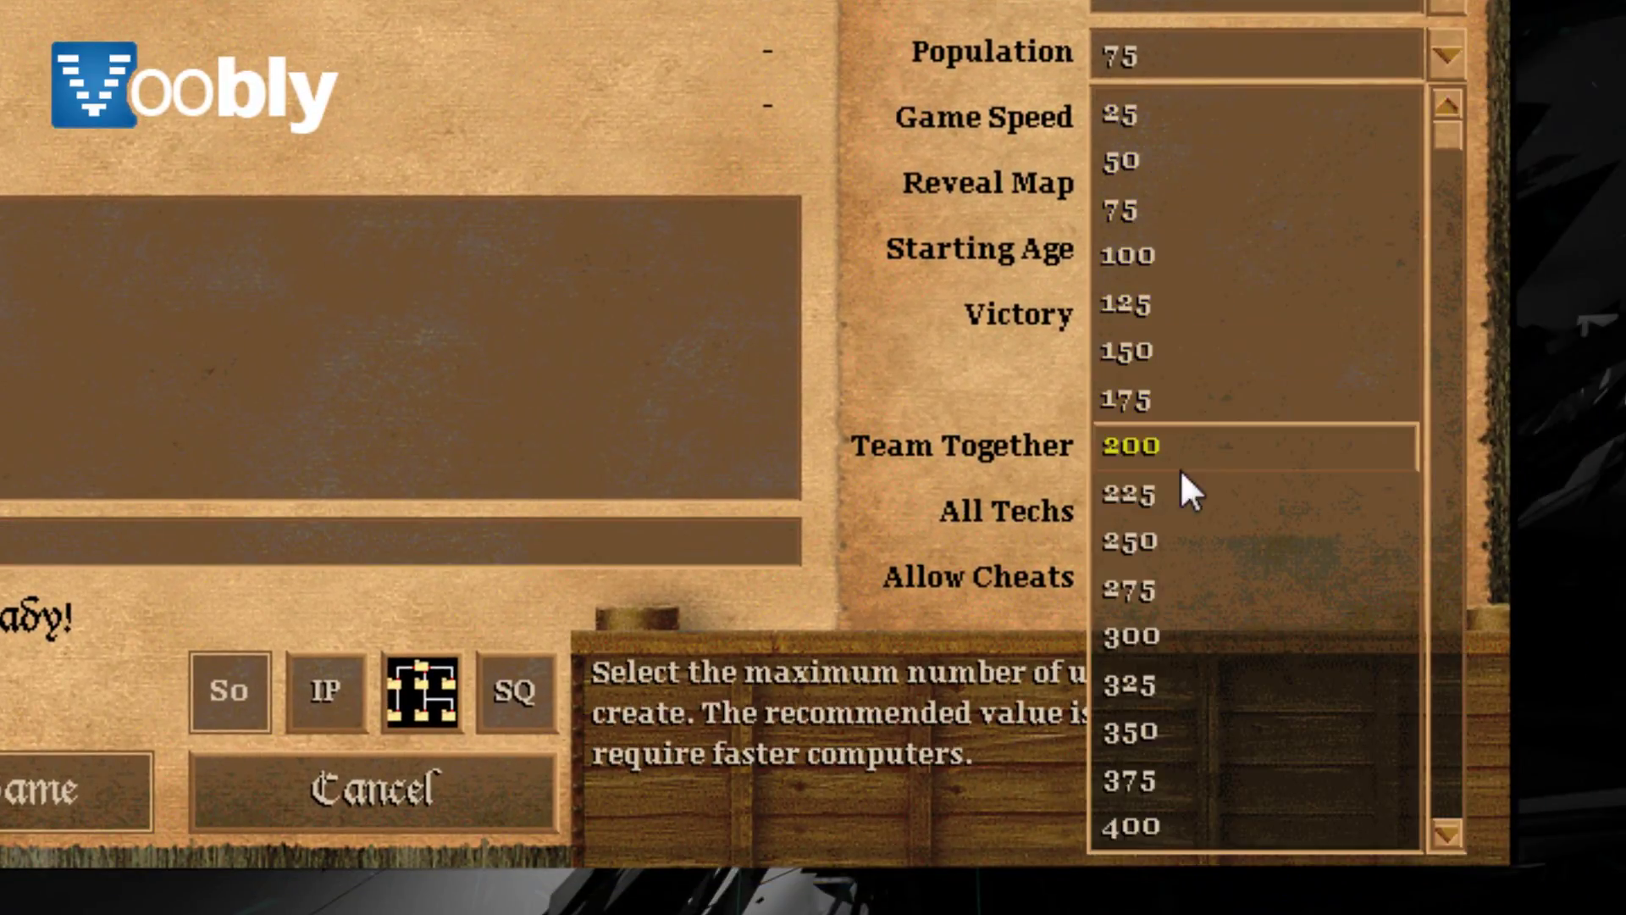
click(1177, 530)
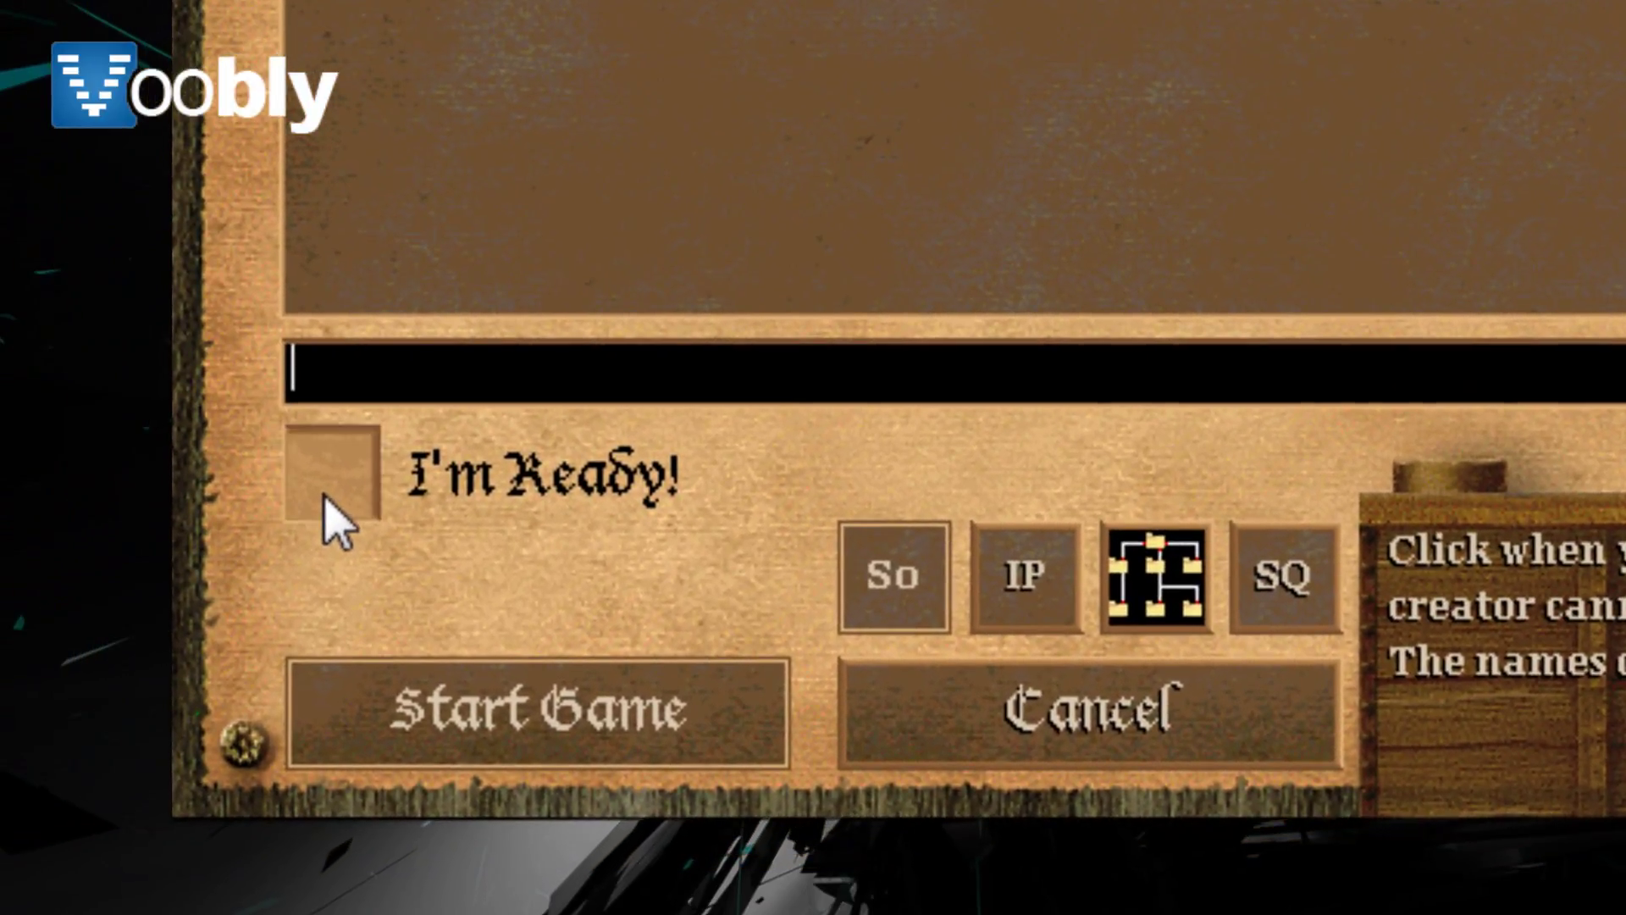
click(337, 508)
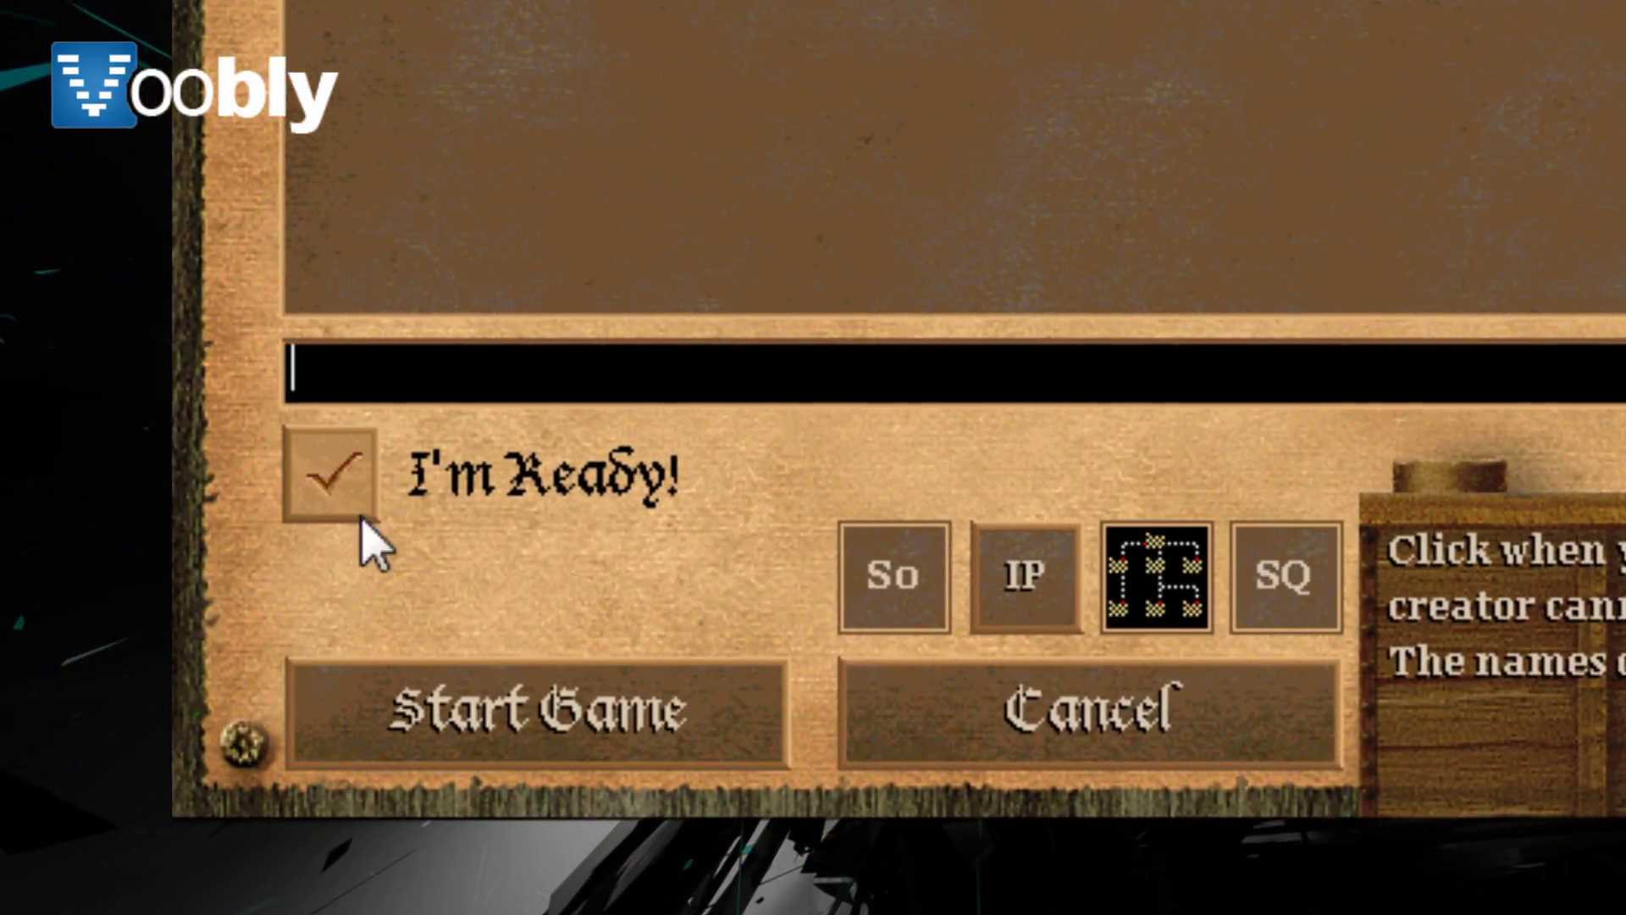
click(711, 735)
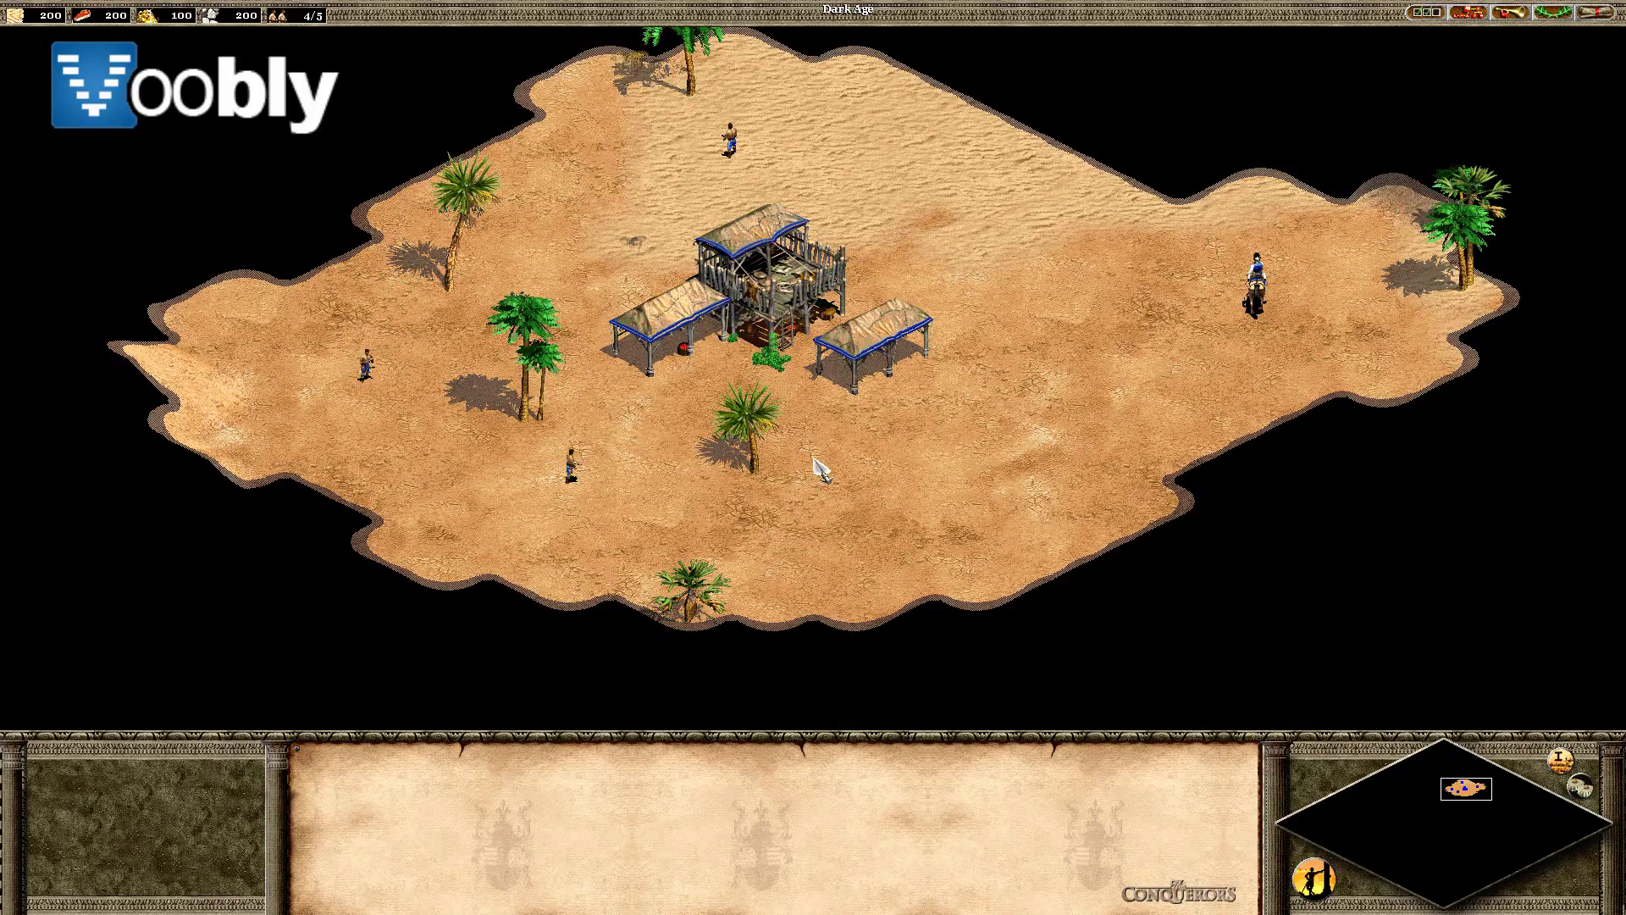
Order a villager to chop a palm tree, move the scout cavalry, then open Menu
click(563, 451)
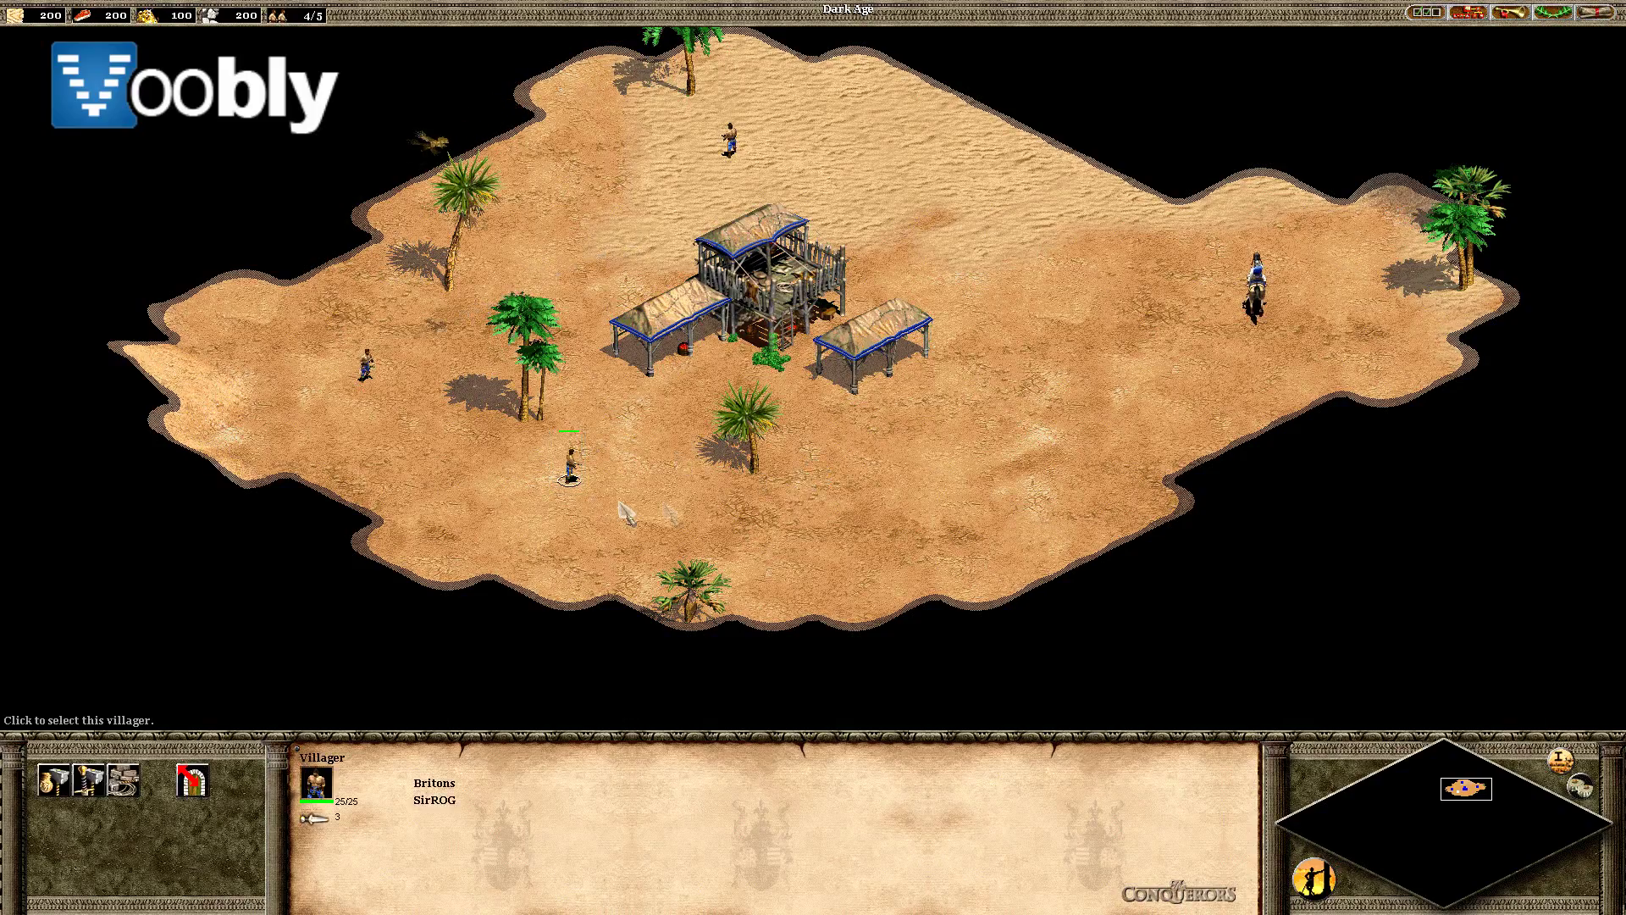
right_click(745, 428)
click(366, 364)
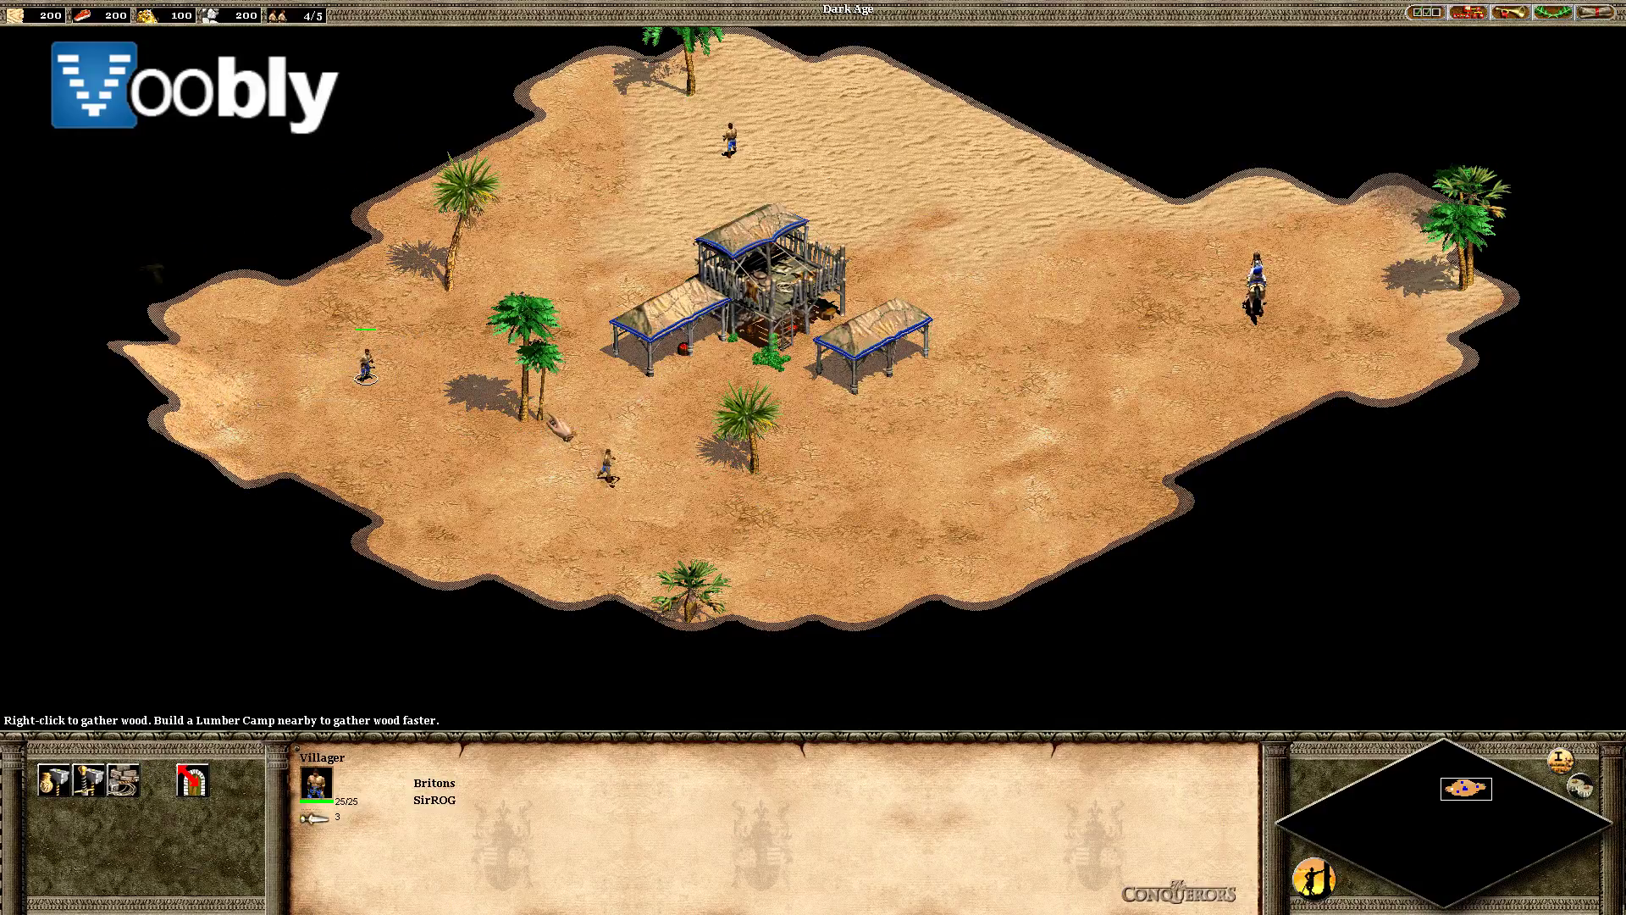
drag(1043, 201, 1404, 362)
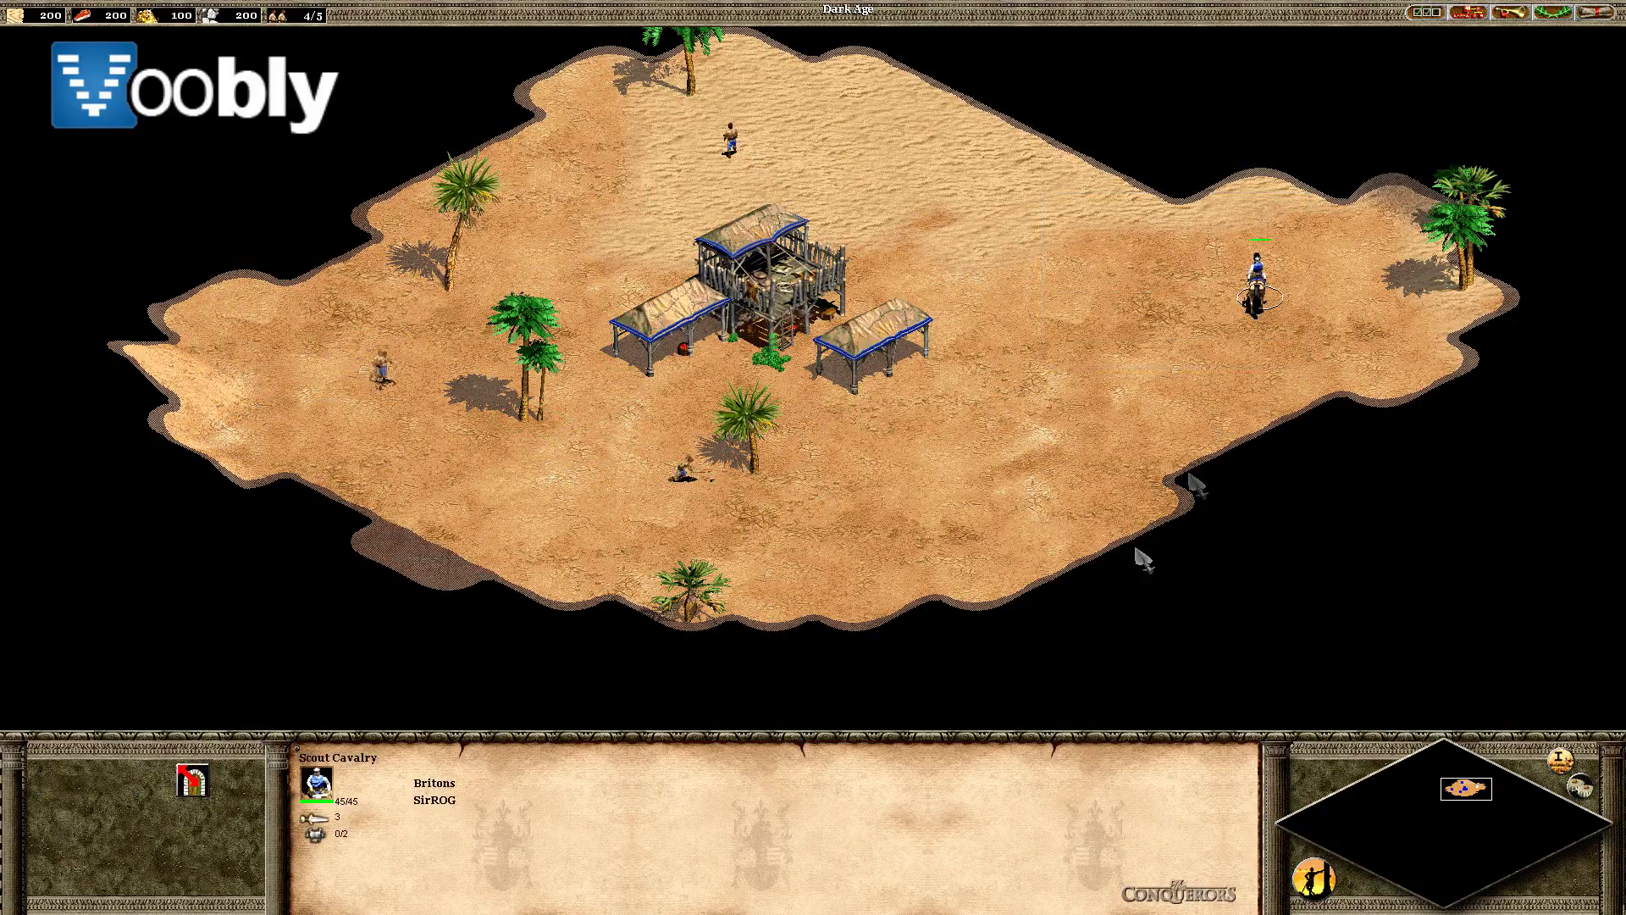
right_click(1095, 648)
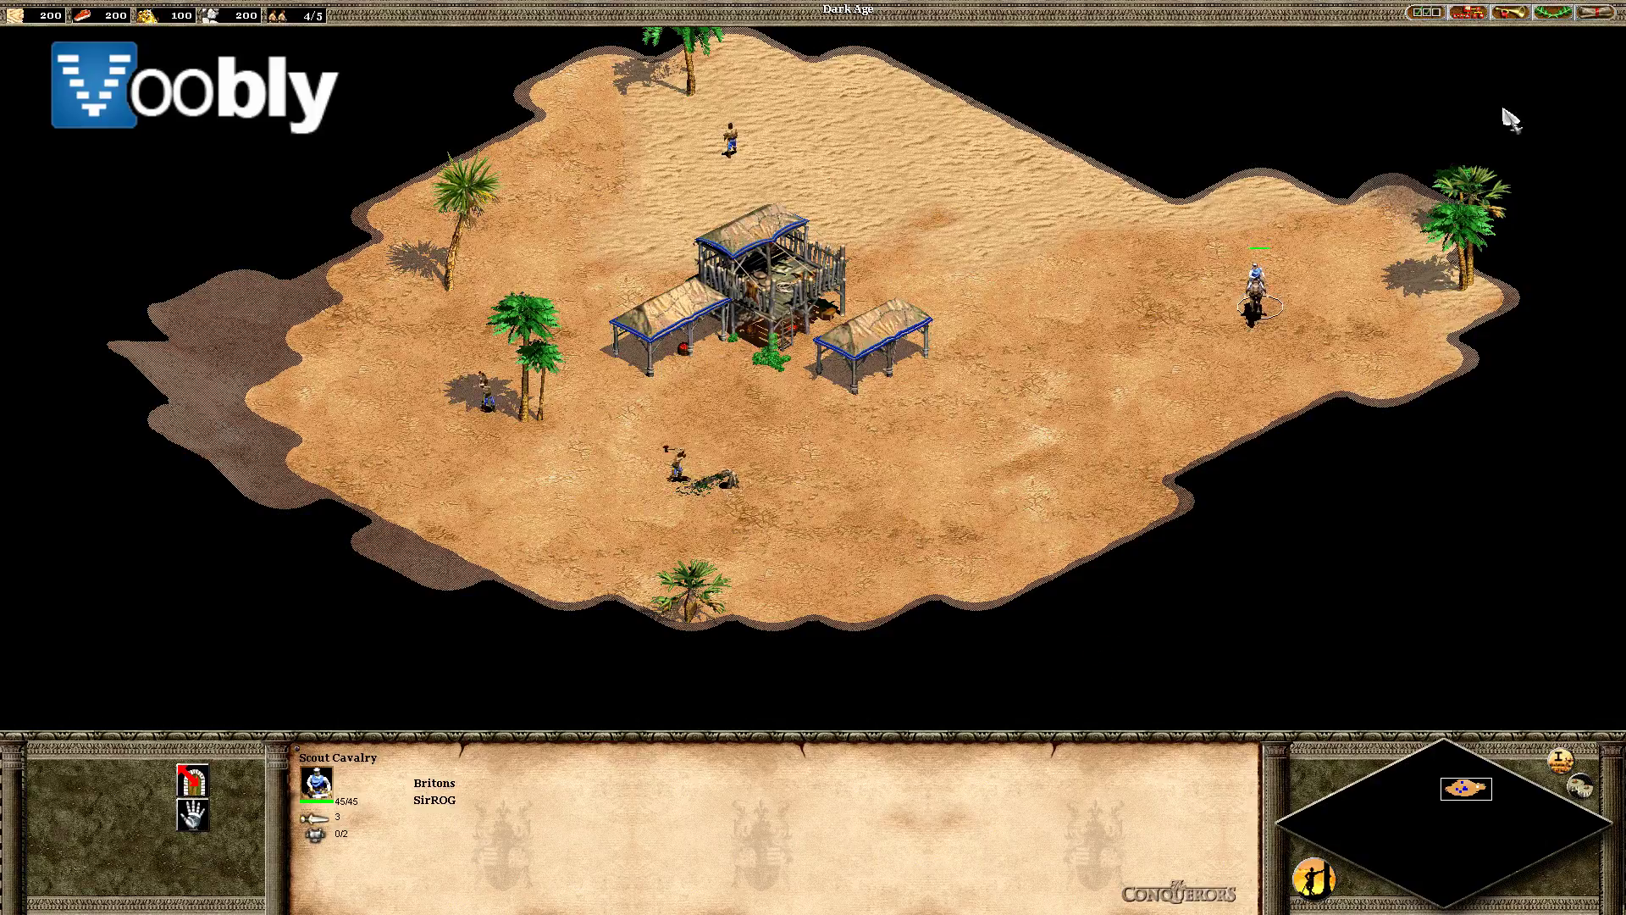
click(1595, 13)
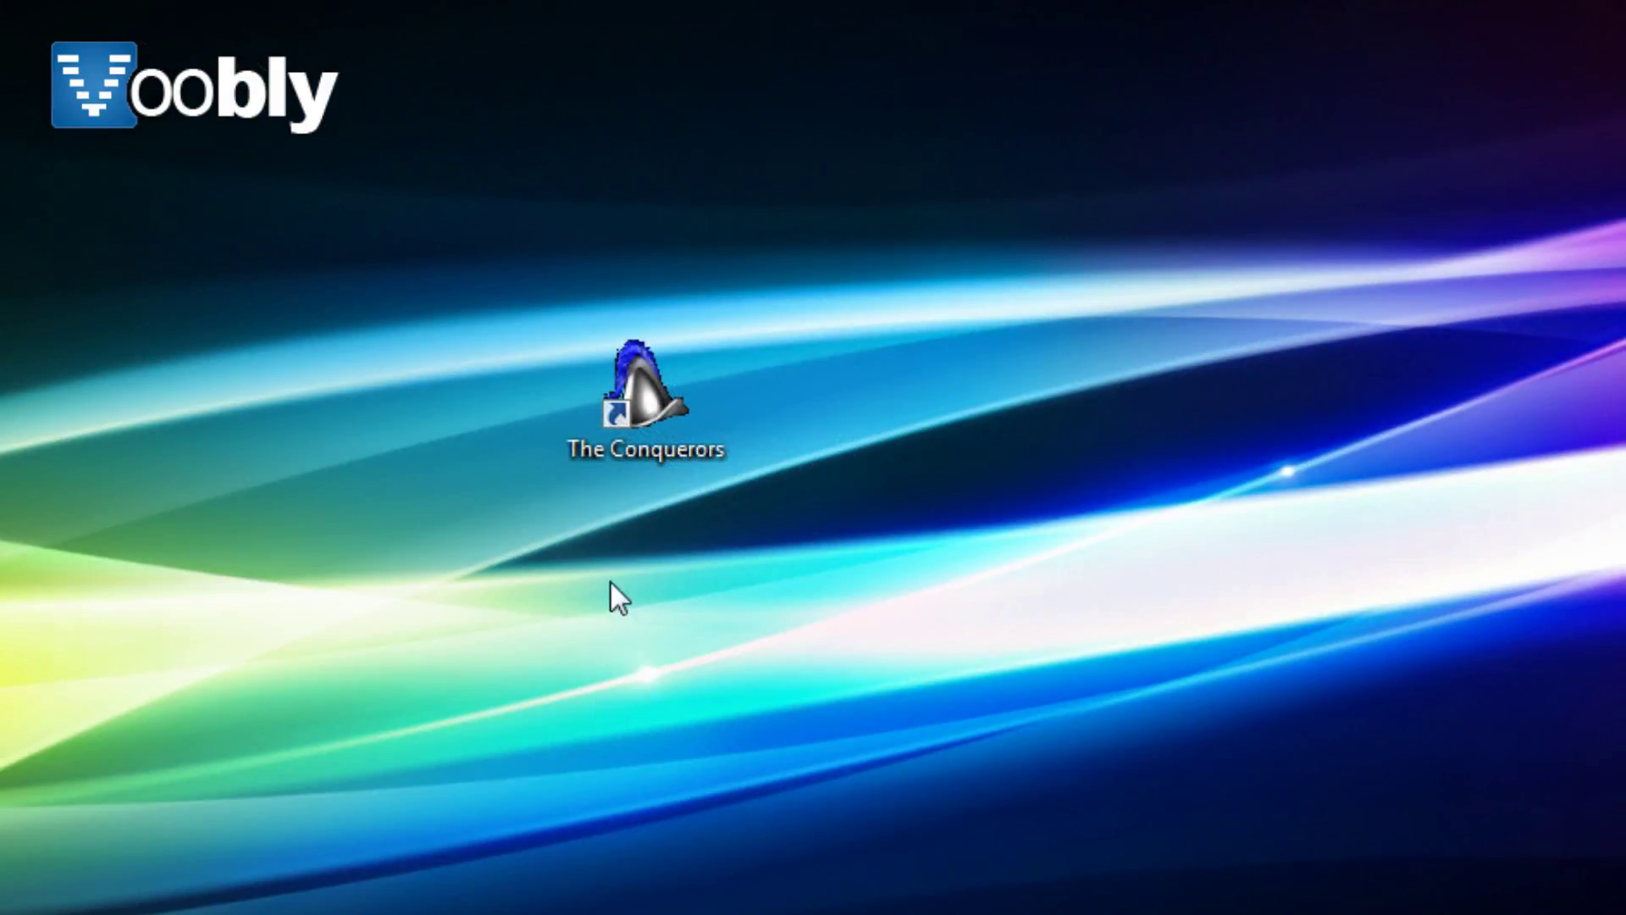
Launch The Conquerors, host a new room in slot 98, and start the game
double_click(654, 436)
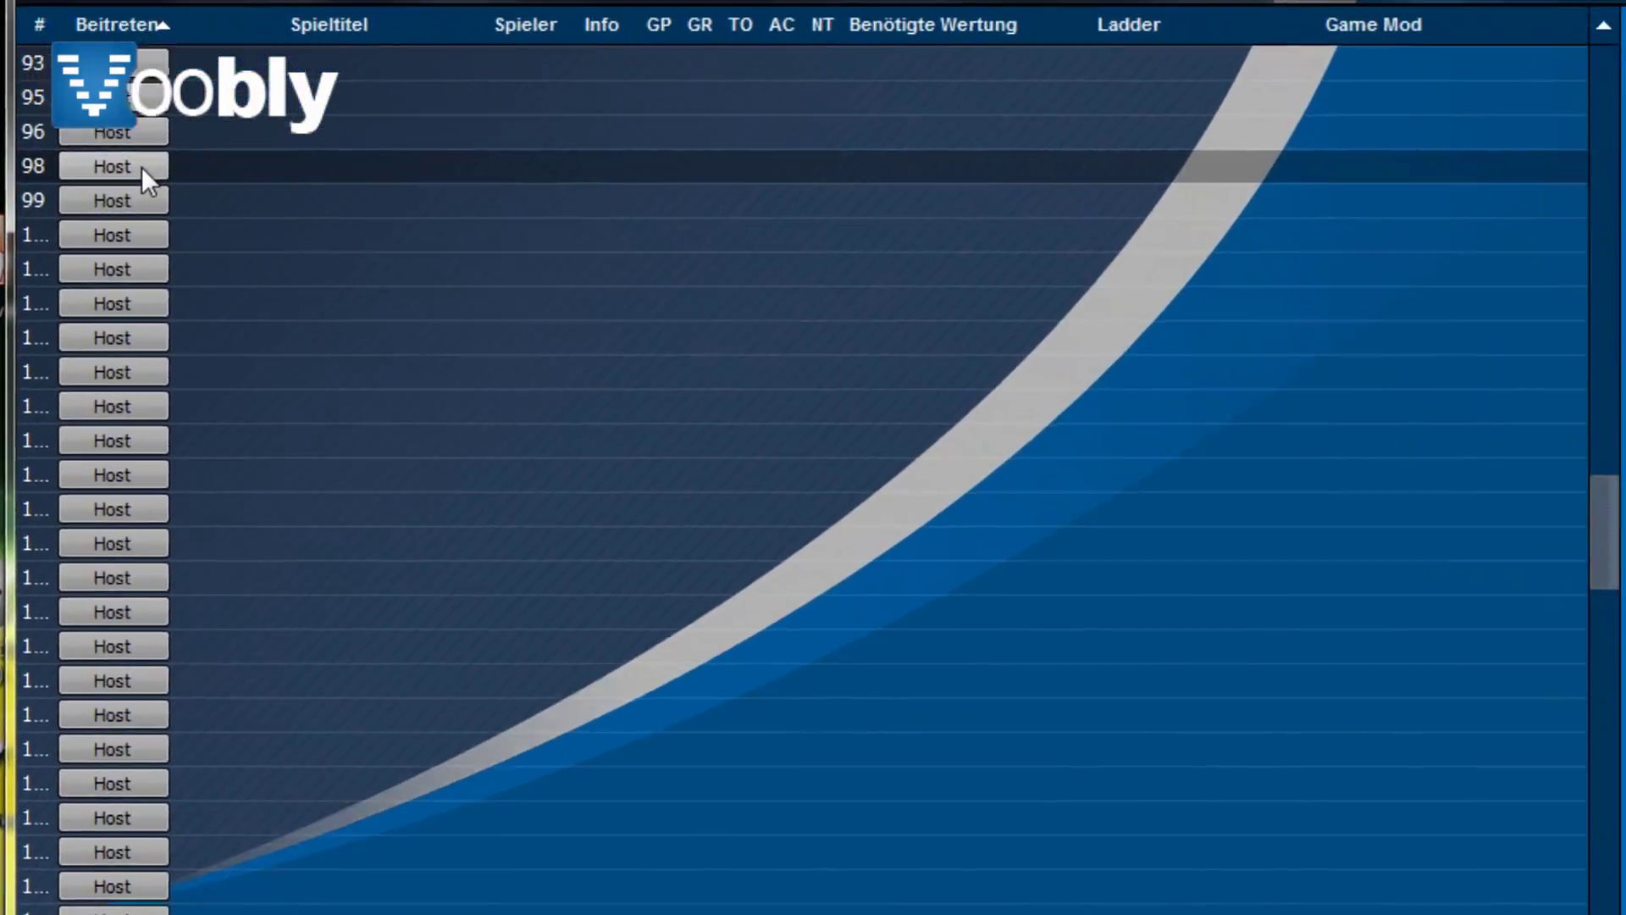
click(140, 166)
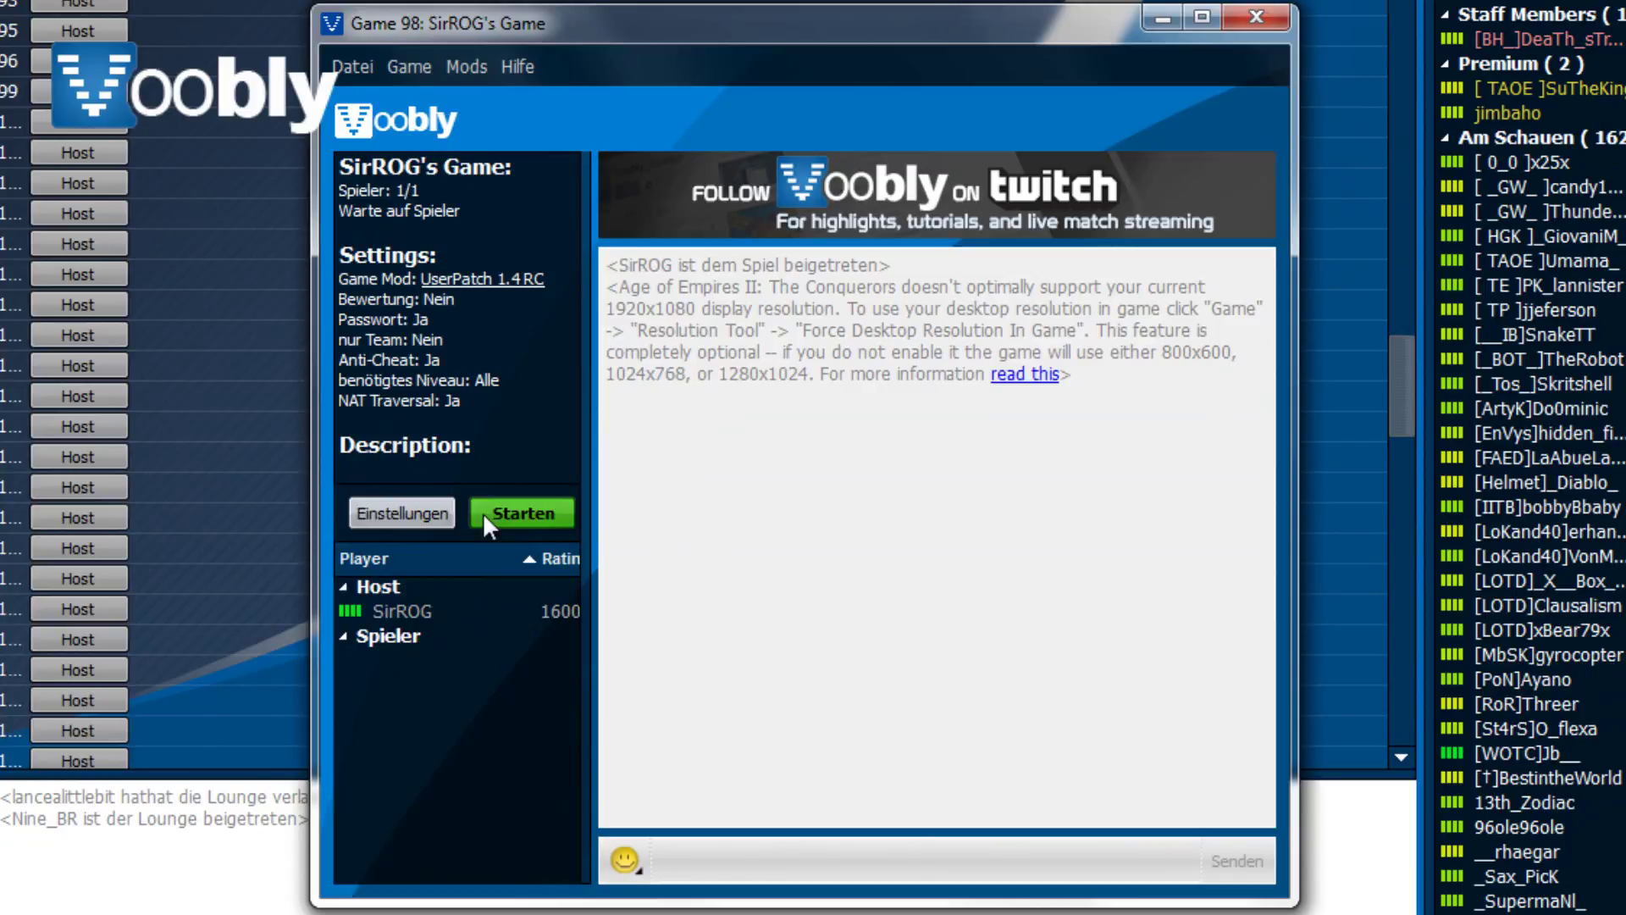
click(508, 513)
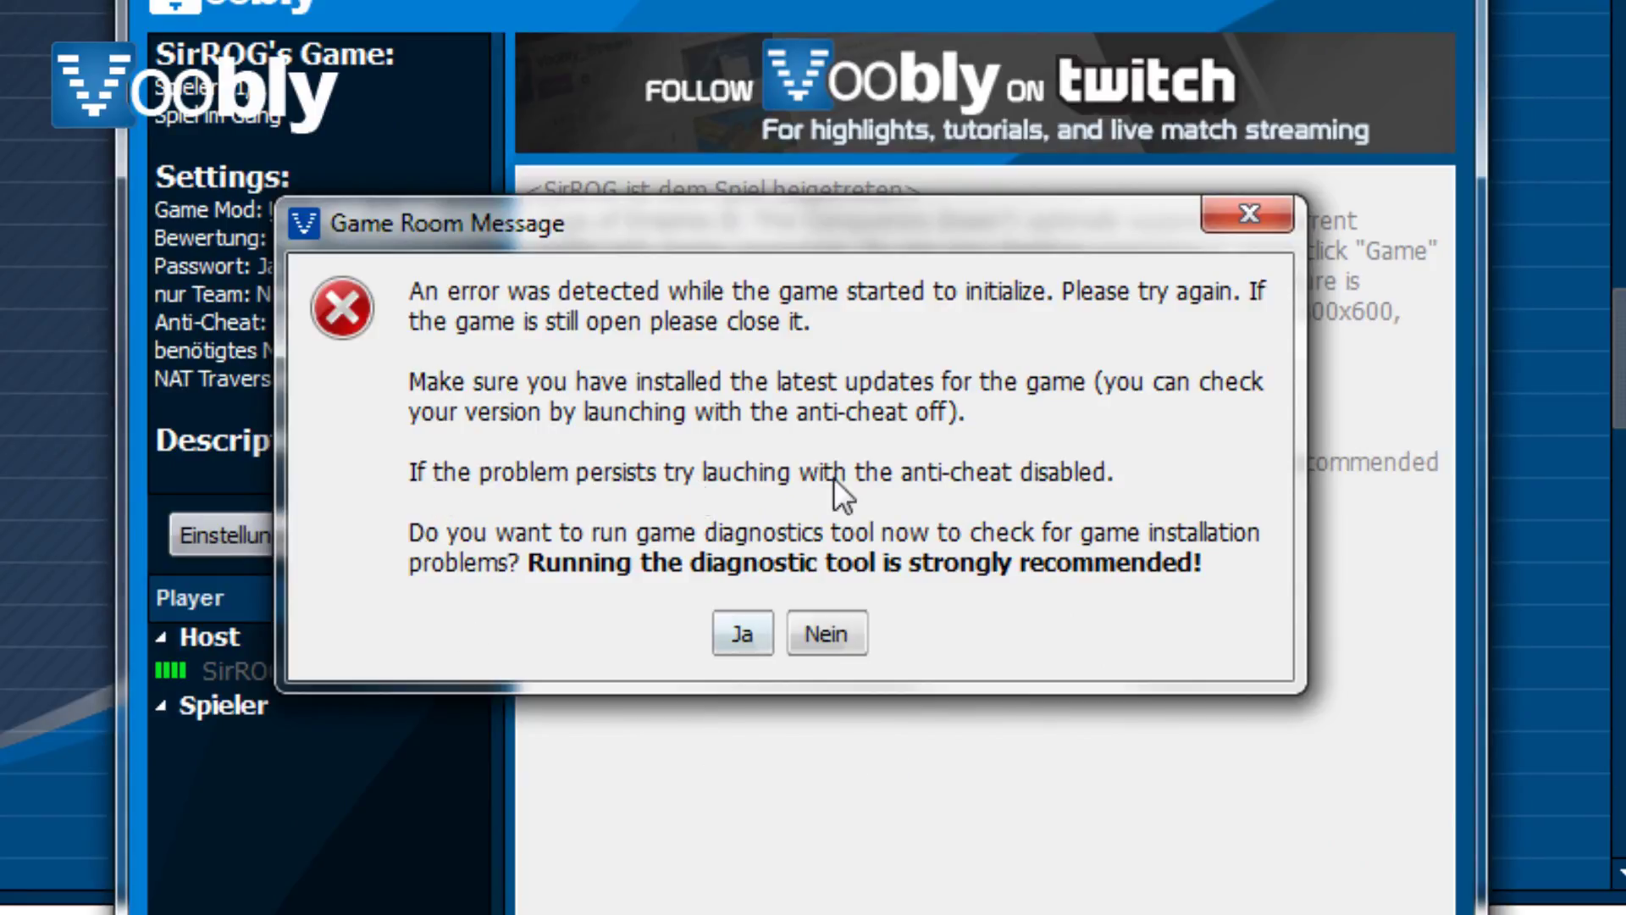
Accept running the game diagnostics and scroll through the diagnostic log
click(729, 642)
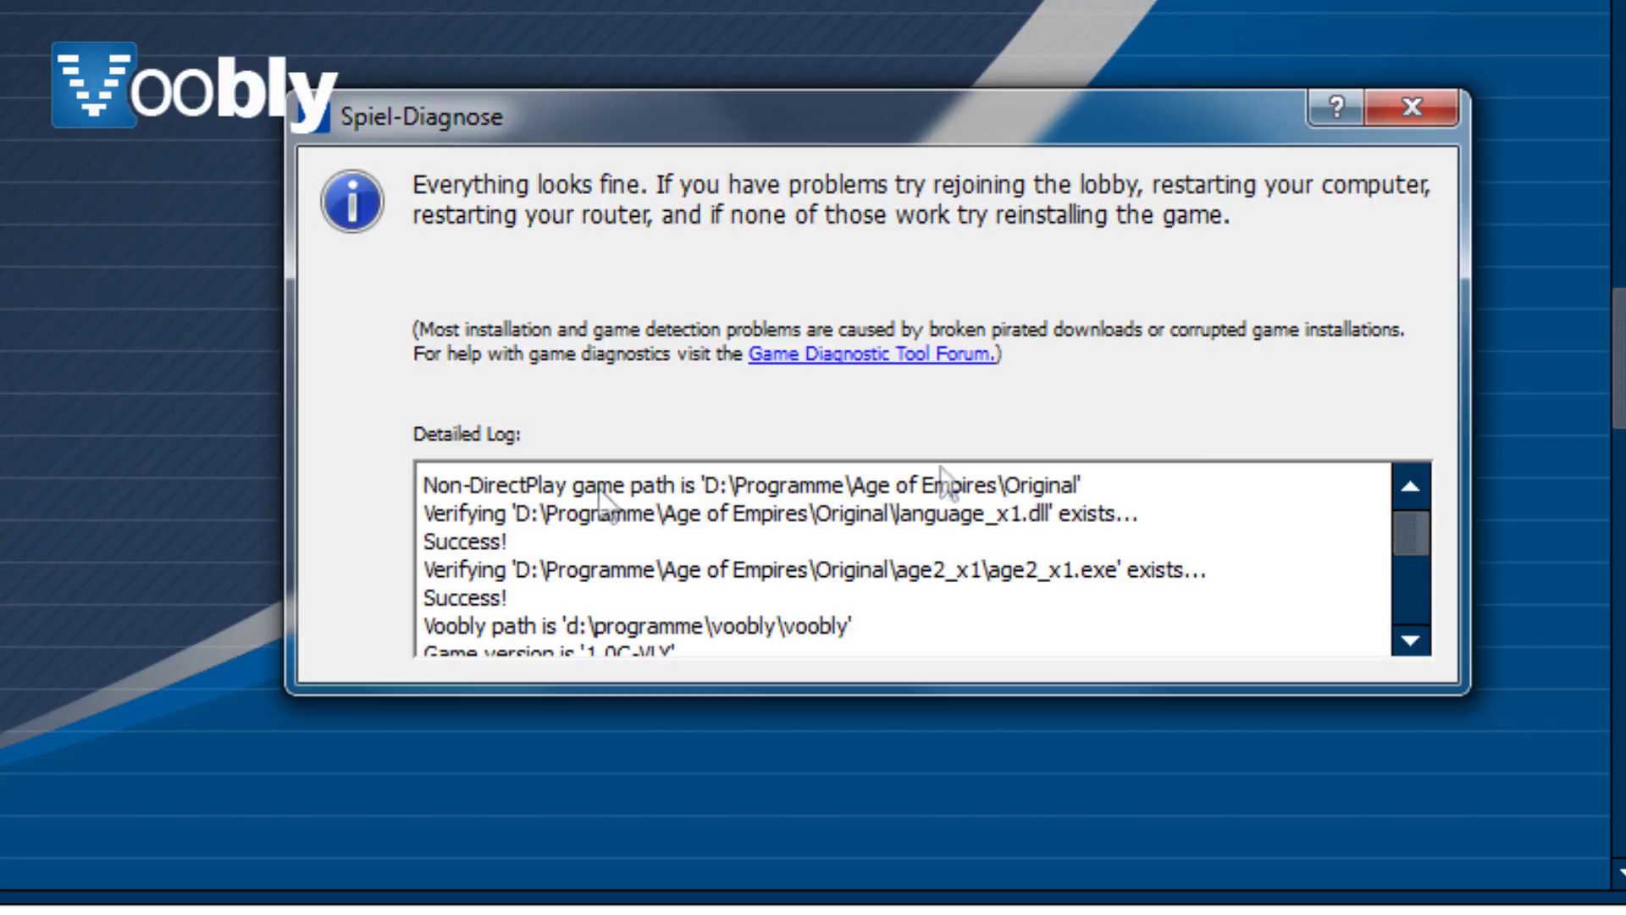
scroll(1376, 546, down, 5)
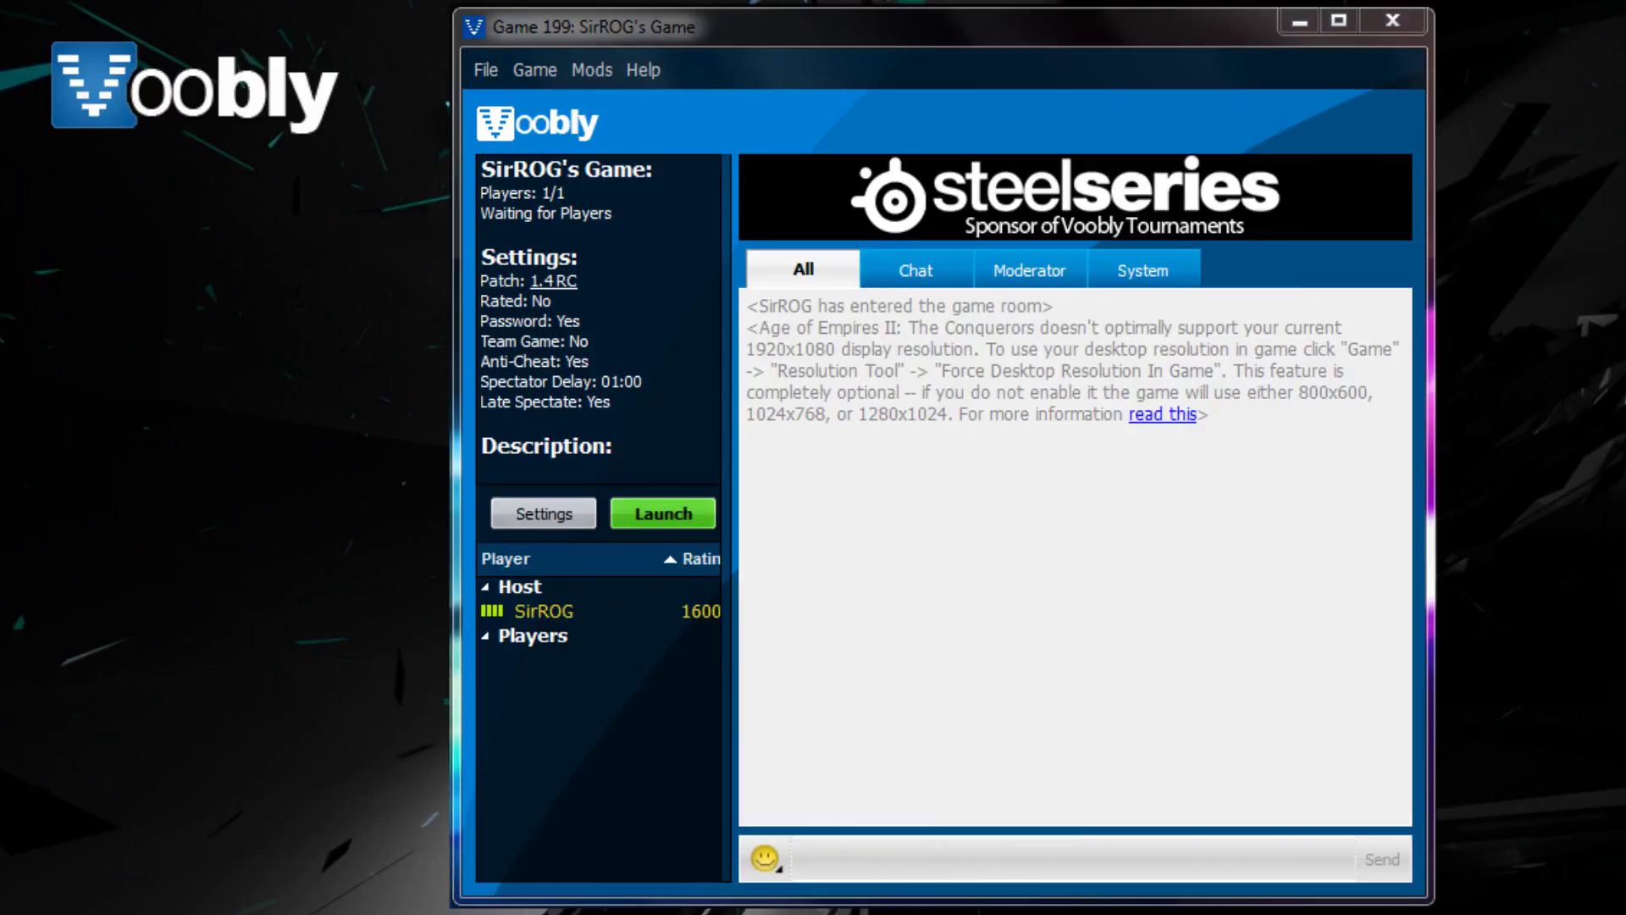
Show the Resolution Tool's Advanced Multi-Mon Features and Command Bar Position choices
click(552, 74)
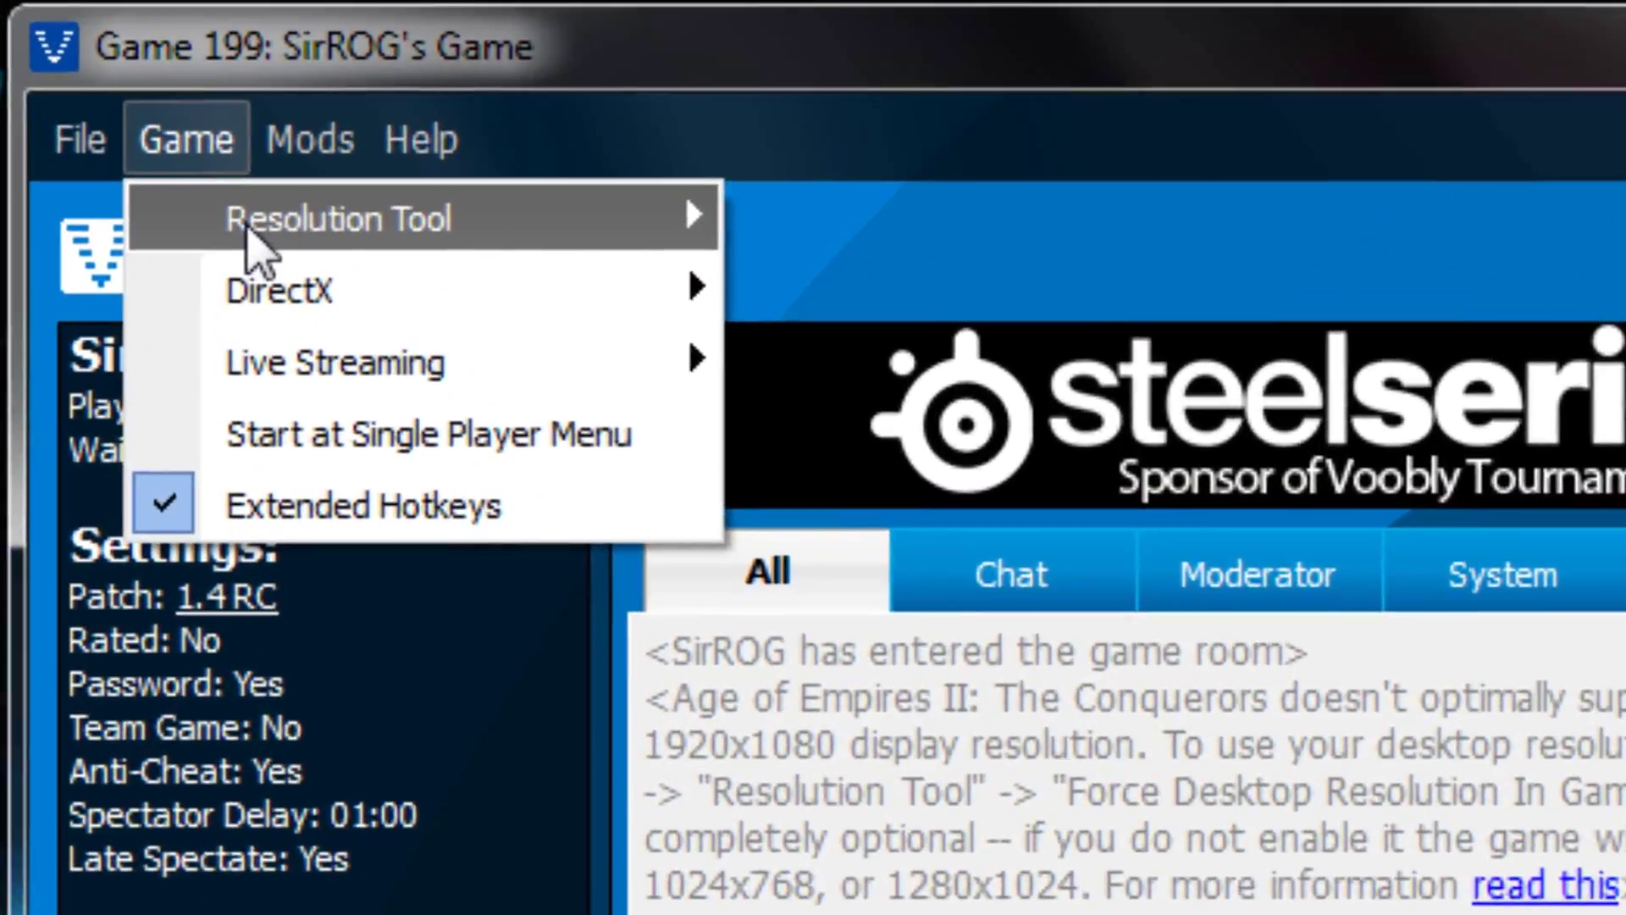
mouse_move(432, 237)
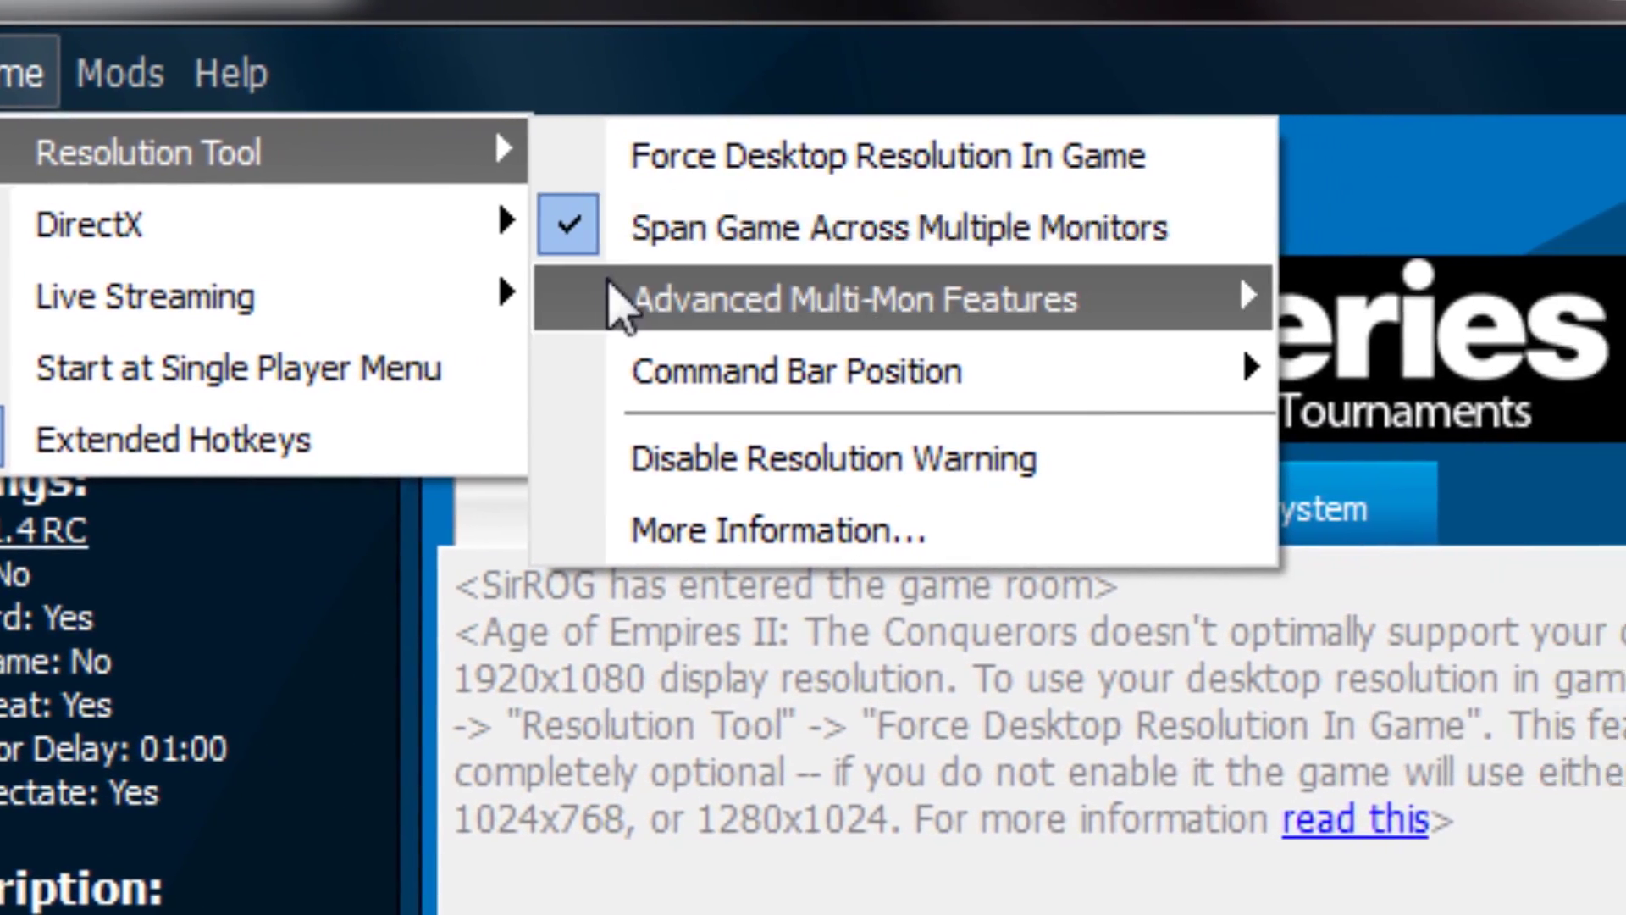
mouse_move(704, 301)
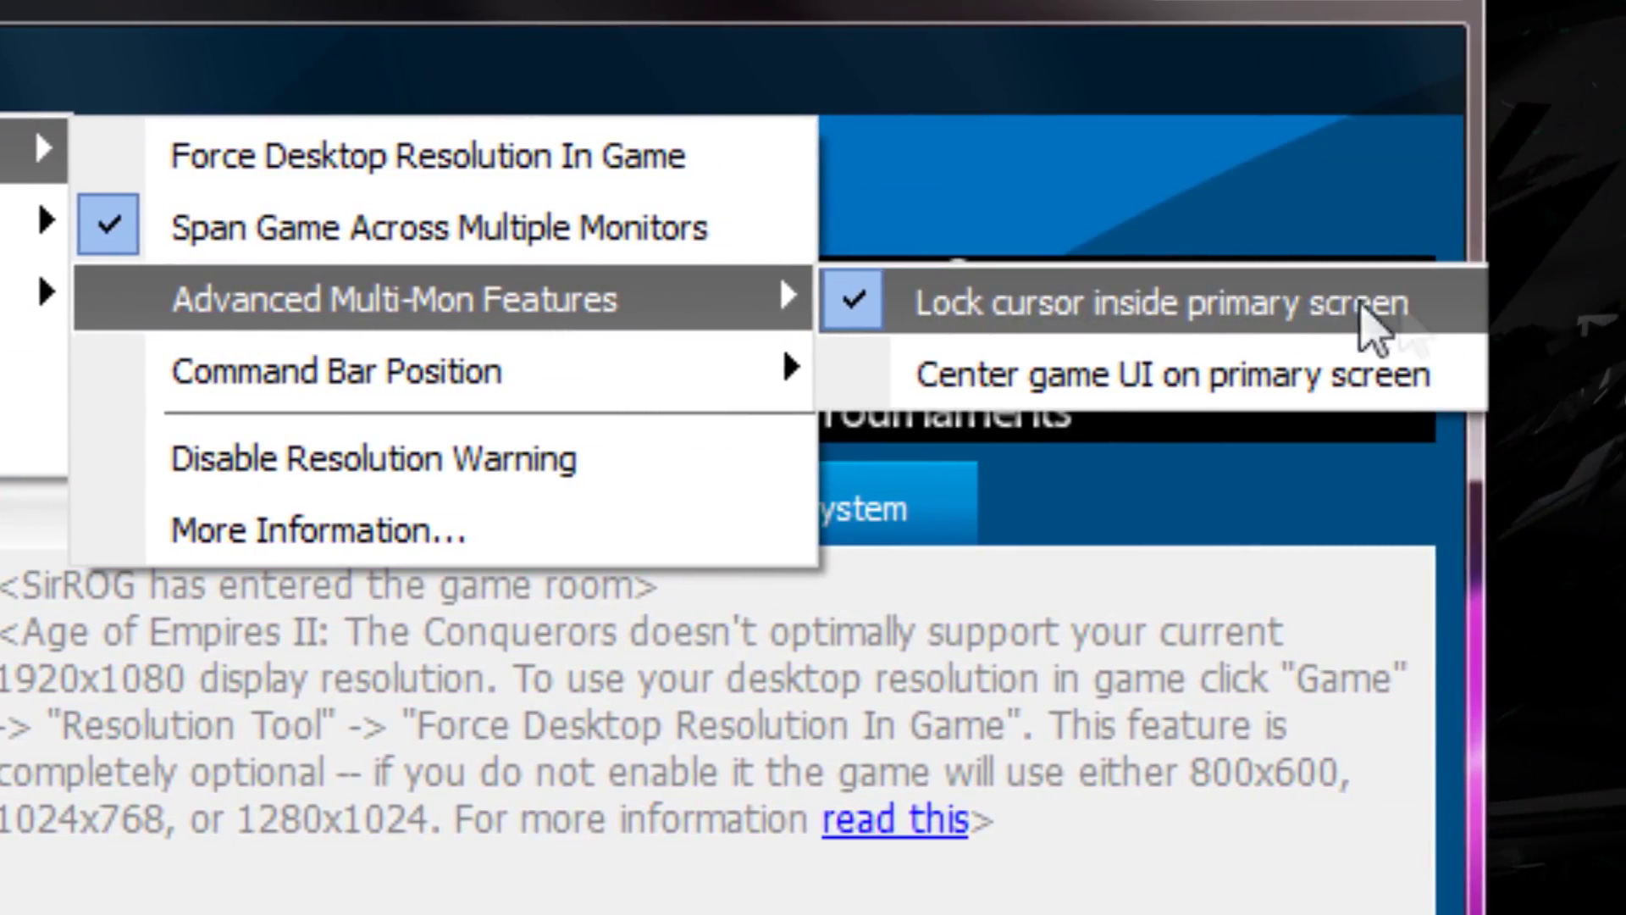
mouse_move(579, 373)
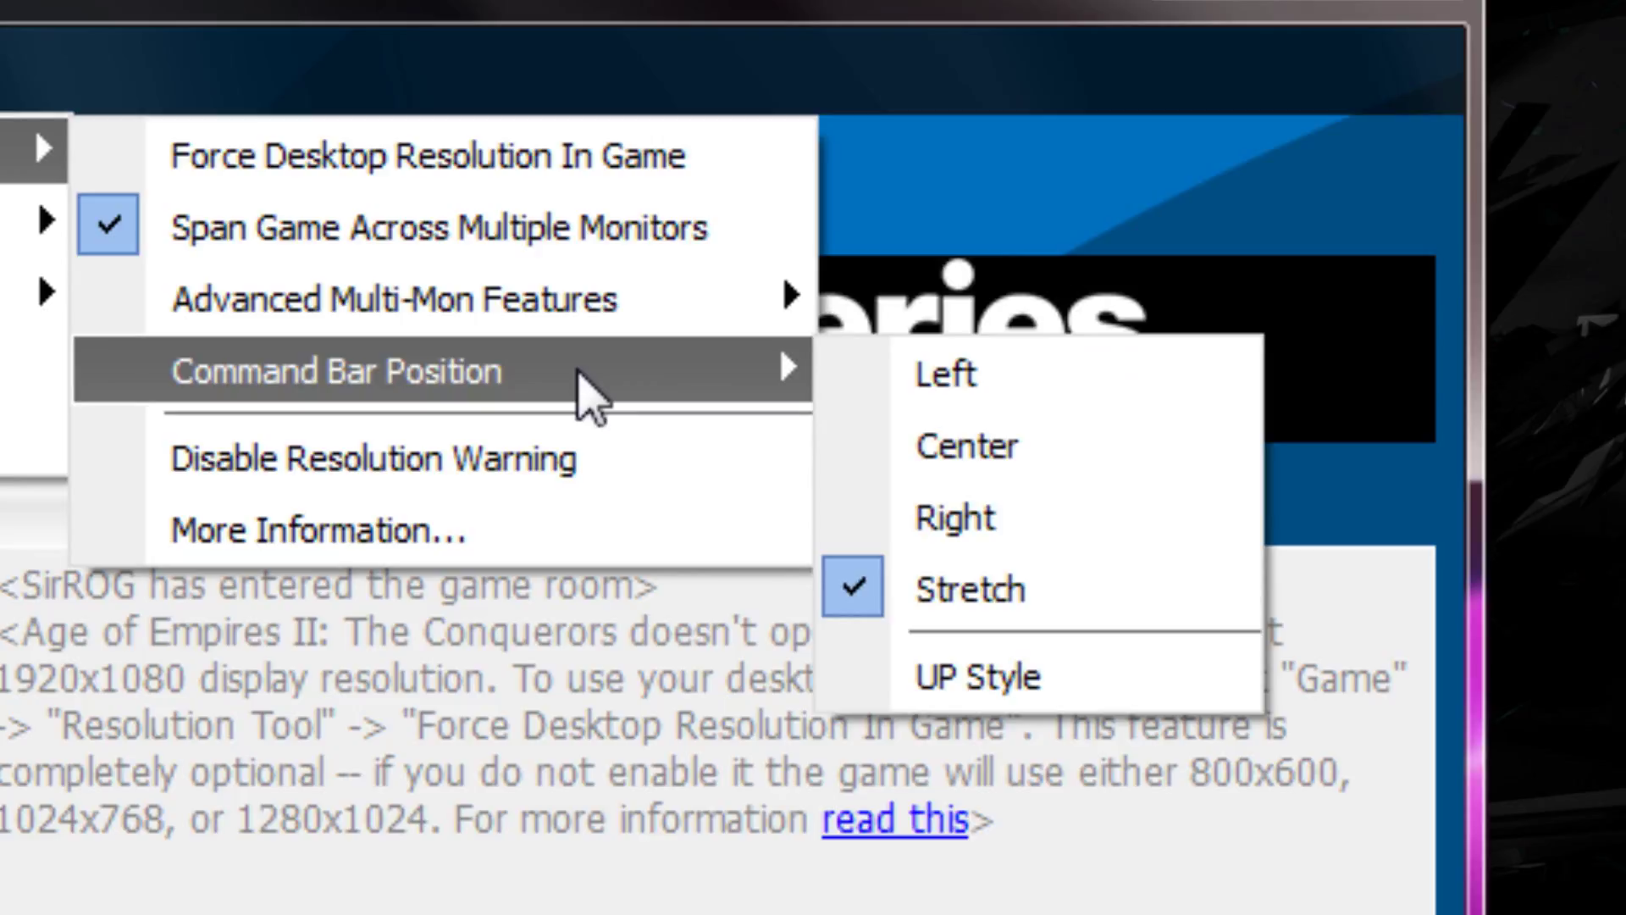